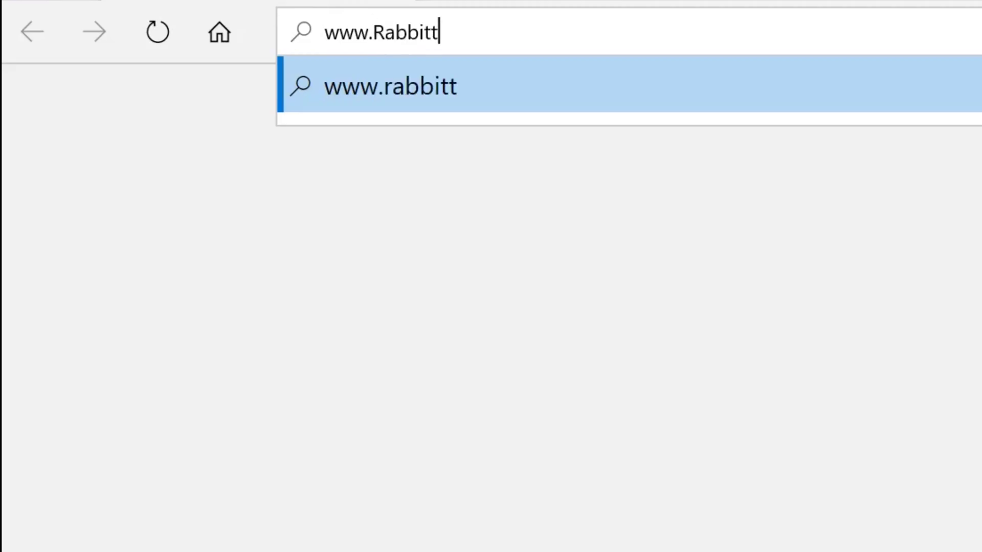
Enter RabbittDesign.net as the browser address and load the site
text(esign.net)
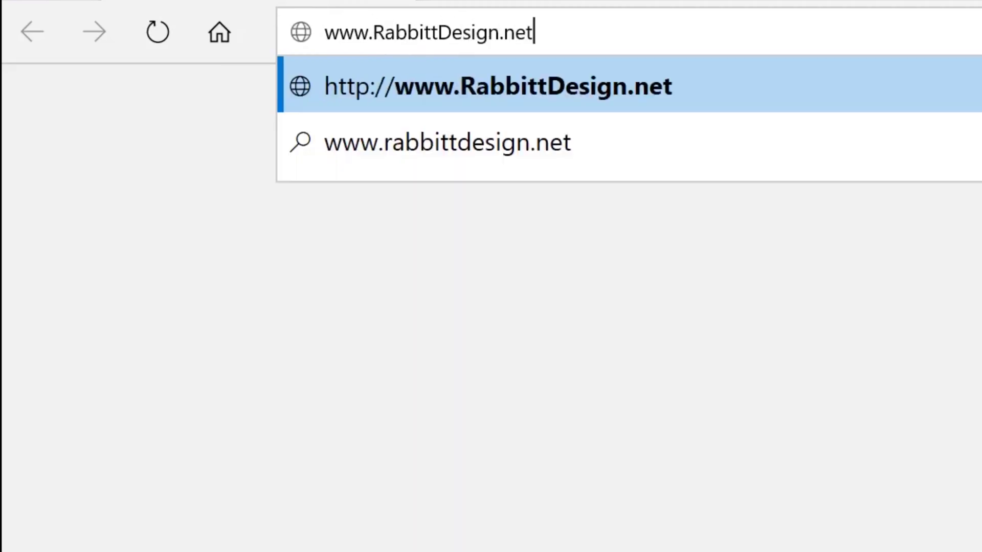
key(Return)
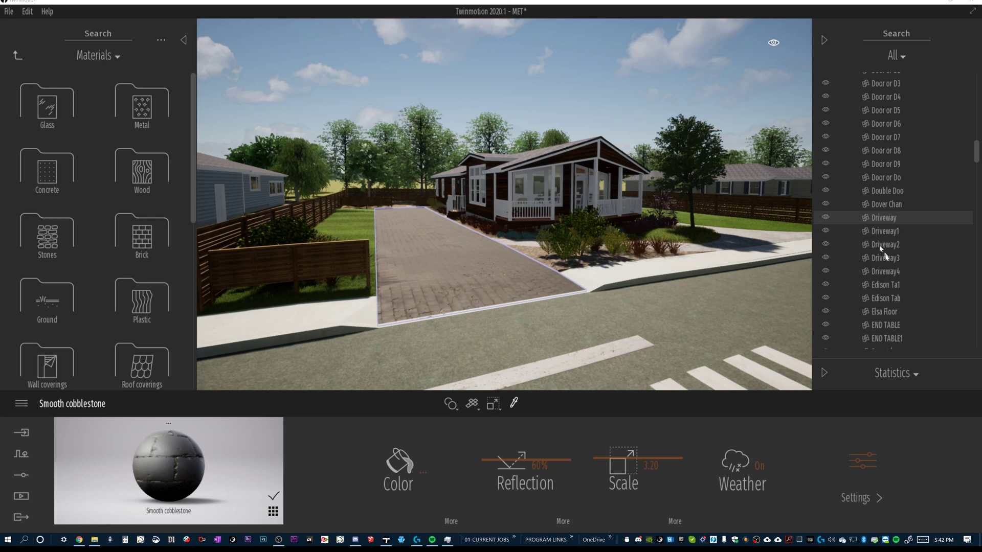
Select END TABLE in the scene list, then switch the bottom panel to scene settings and Context tools
click(895, 325)
scroll(930, 255, down, 4)
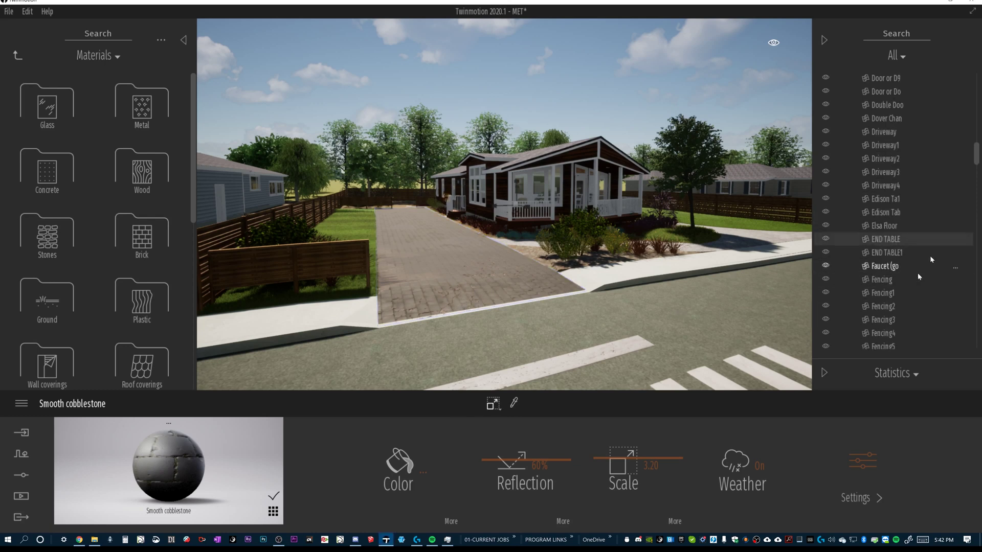
drag(976, 159, 975, 339)
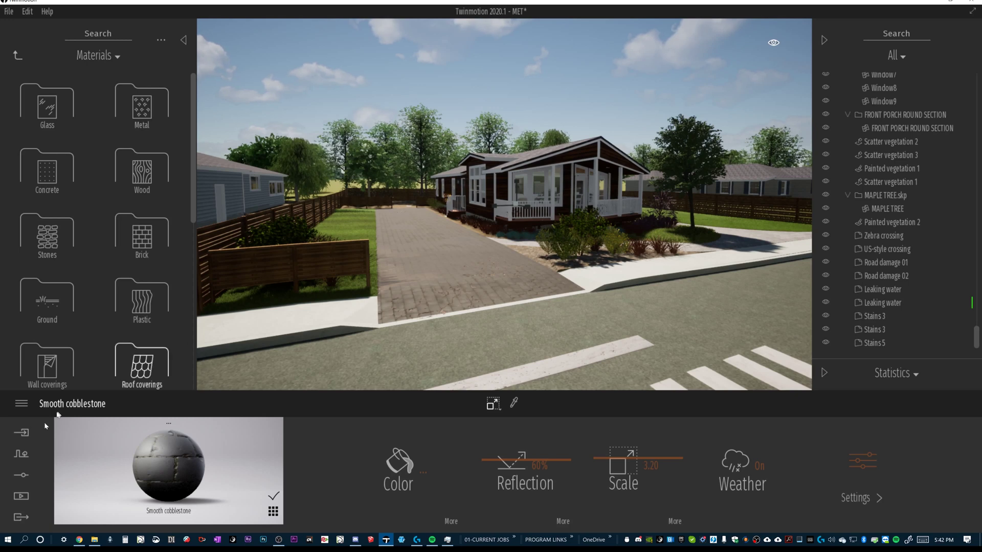
click(20, 478)
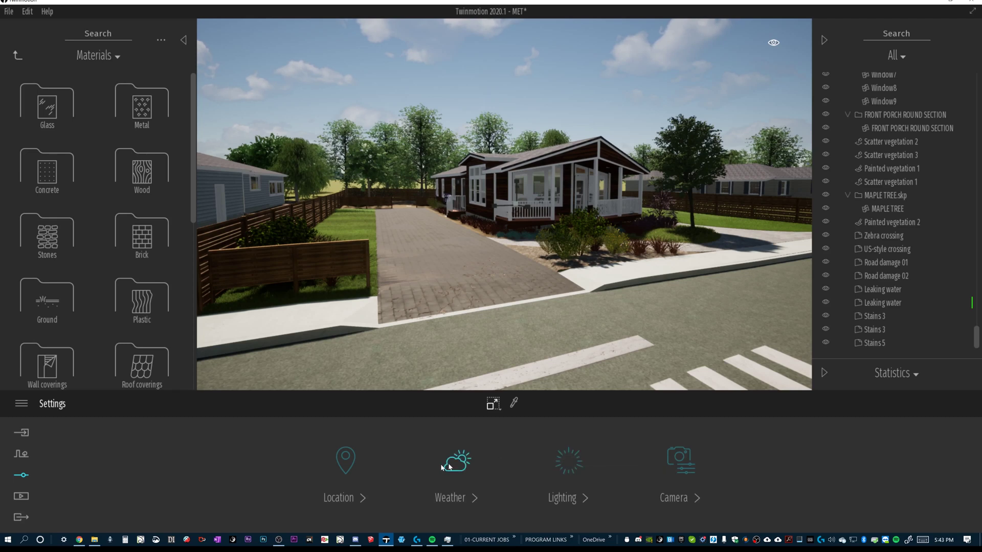
click(21, 455)
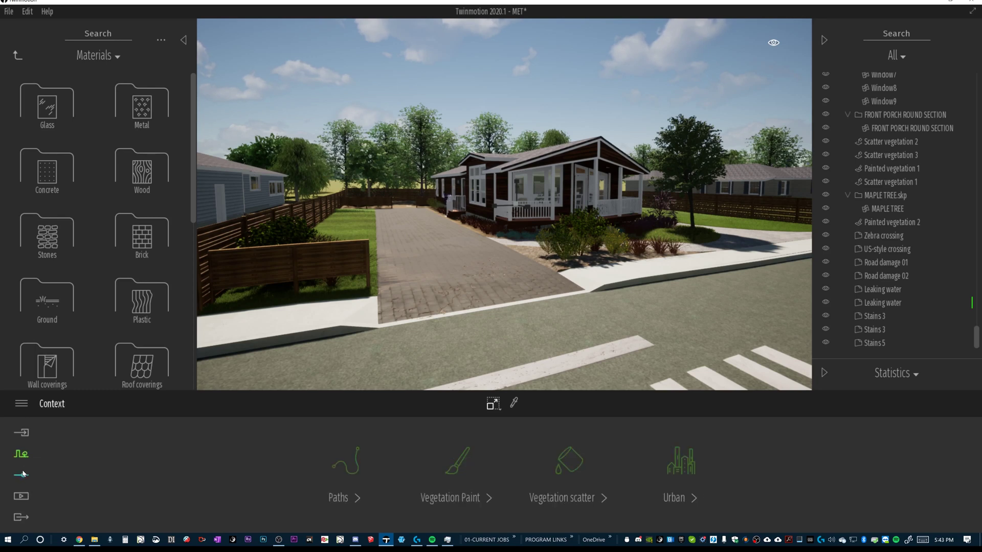
Open the Location settings and rotate the North offset to about 200°
click(23, 474)
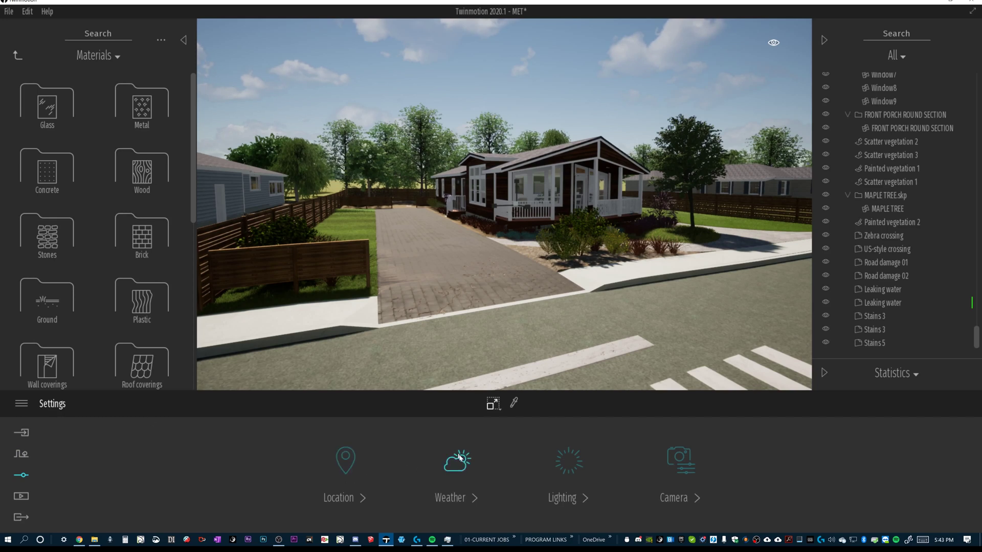
click(348, 467)
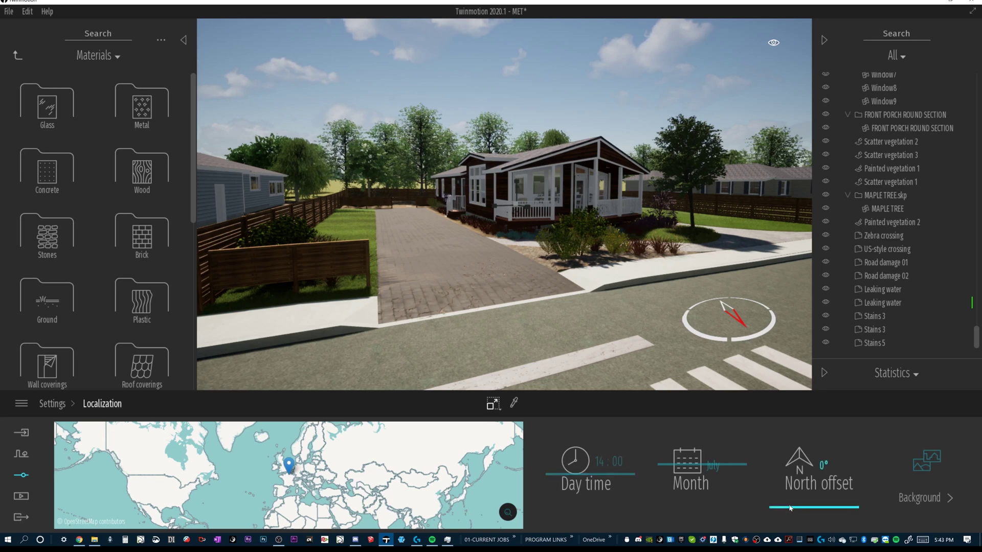
drag(774, 507, 787, 463)
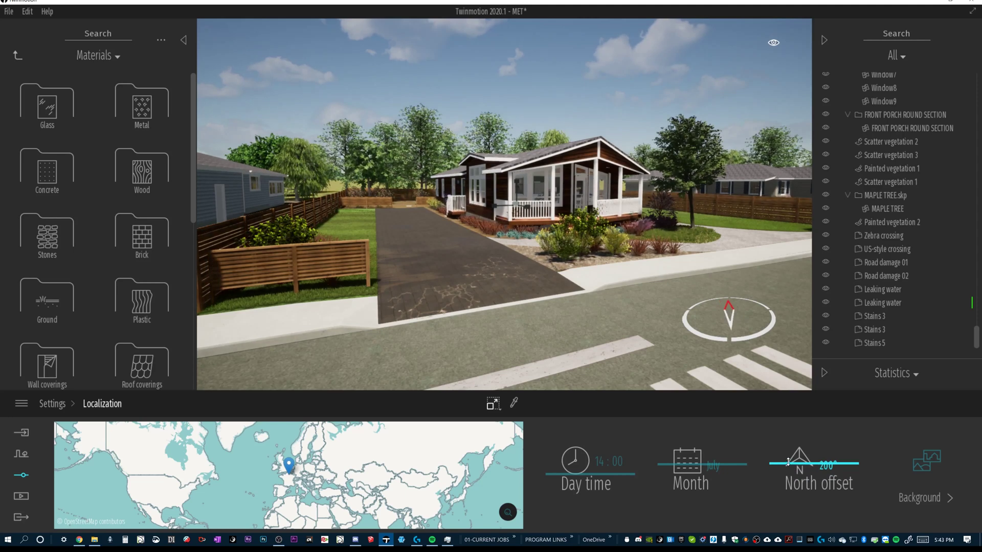
Try several North offset angles, ending at 221°, and set Day time to 16:29
drag(787, 462, 562, 466)
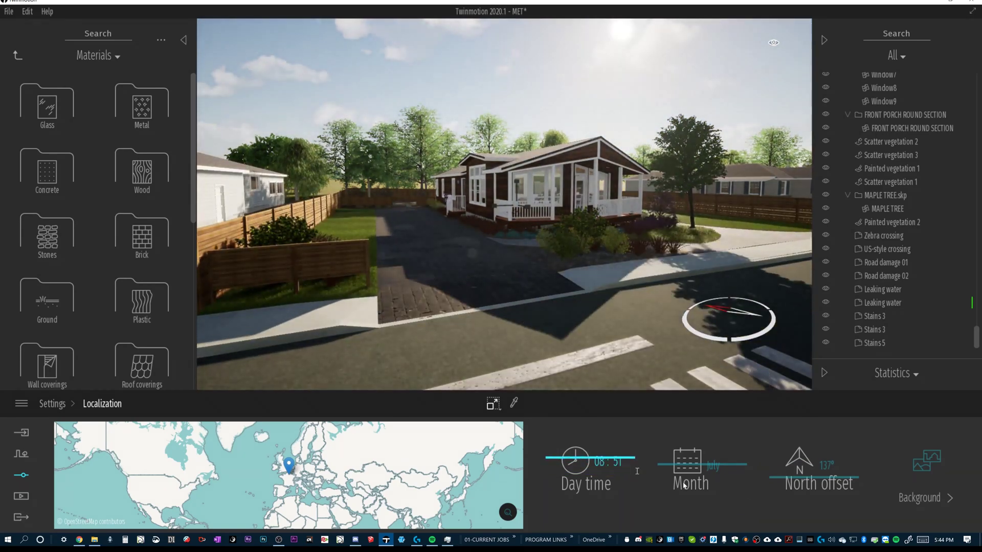
drag(776, 479, 777, 438)
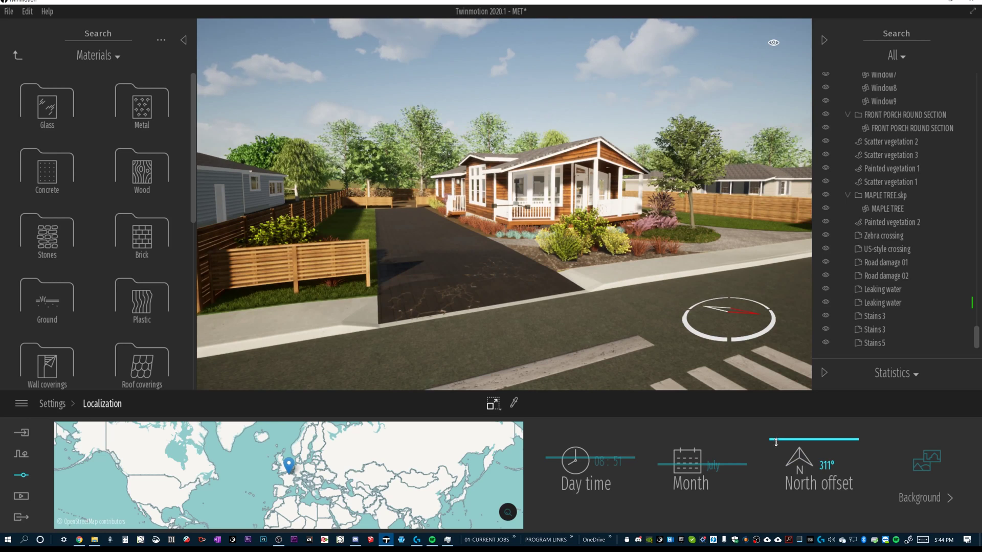
drag(775, 442, 776, 454)
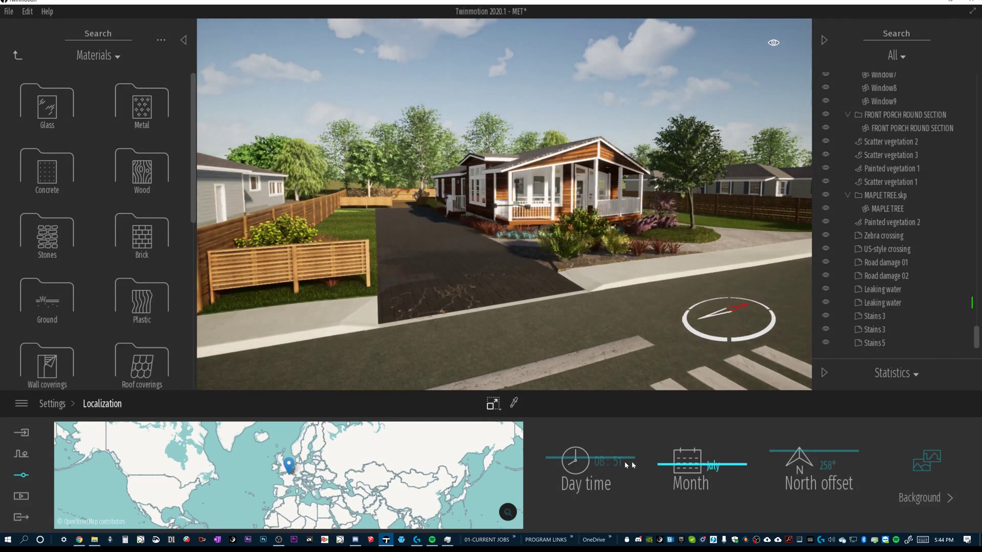
drag(560, 461, 593, 482)
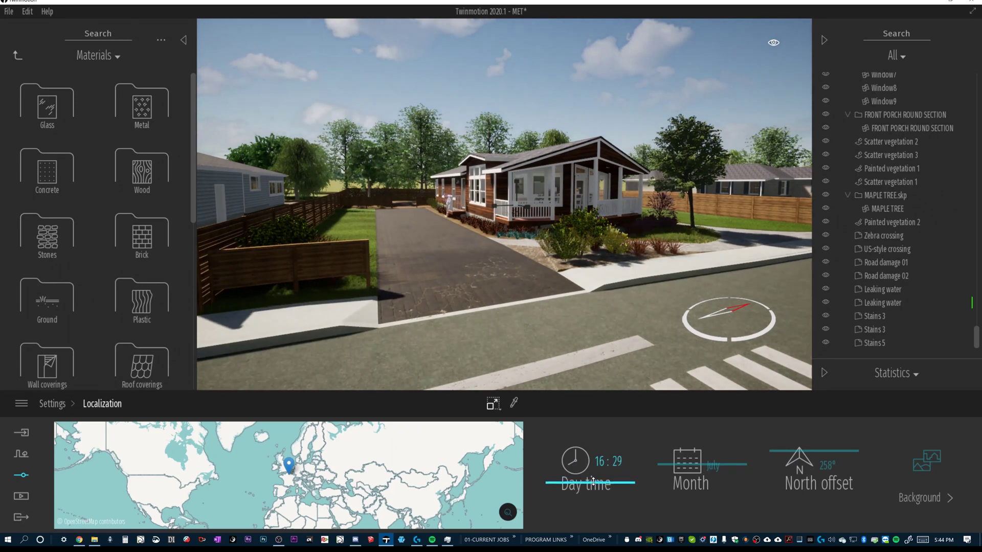
drag(596, 483, 599, 484)
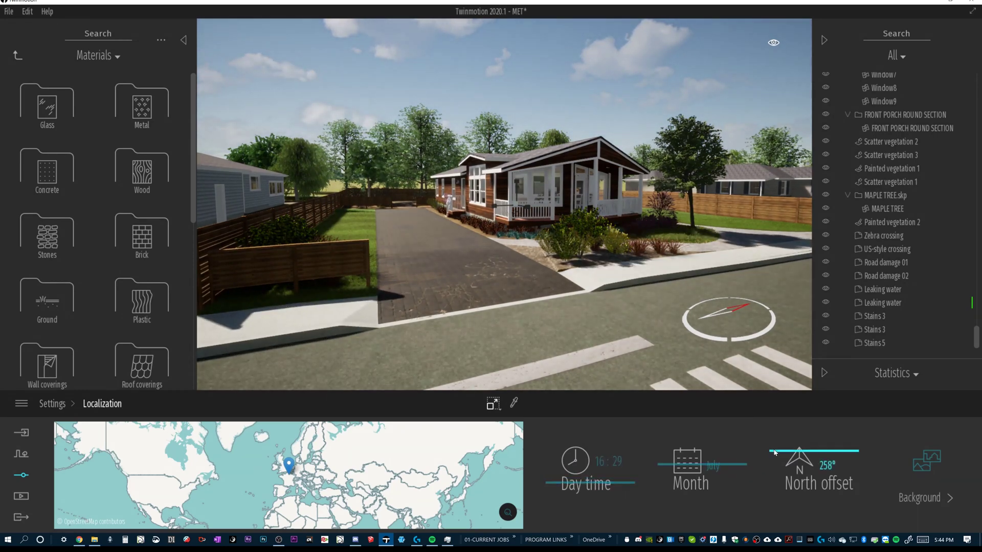
drag(769, 457, 772, 467)
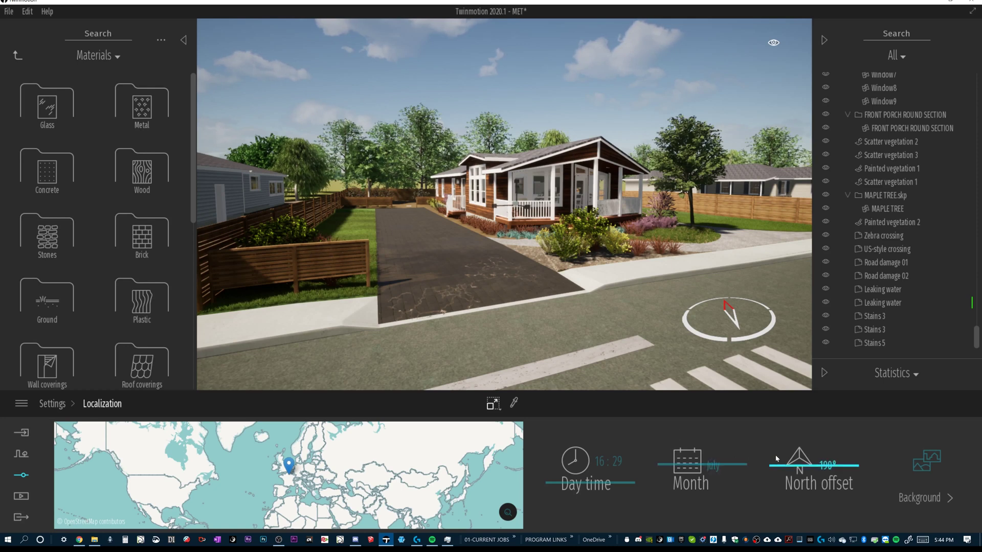
mouse_move(780, 468)
mouse_down()
mouse_move(781, 459)
mouse_move(788, 483)
mouse_up()
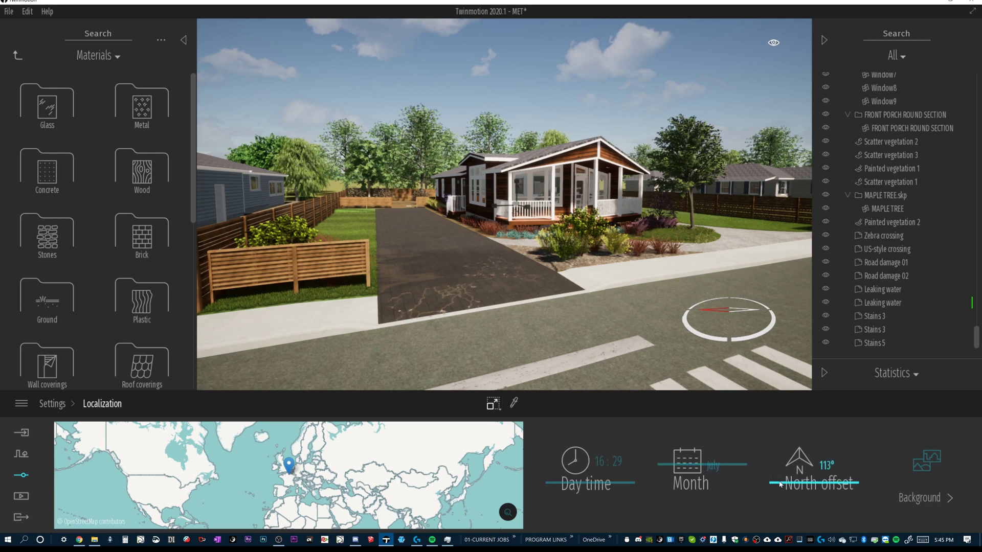
drag(780, 483, 775, 459)
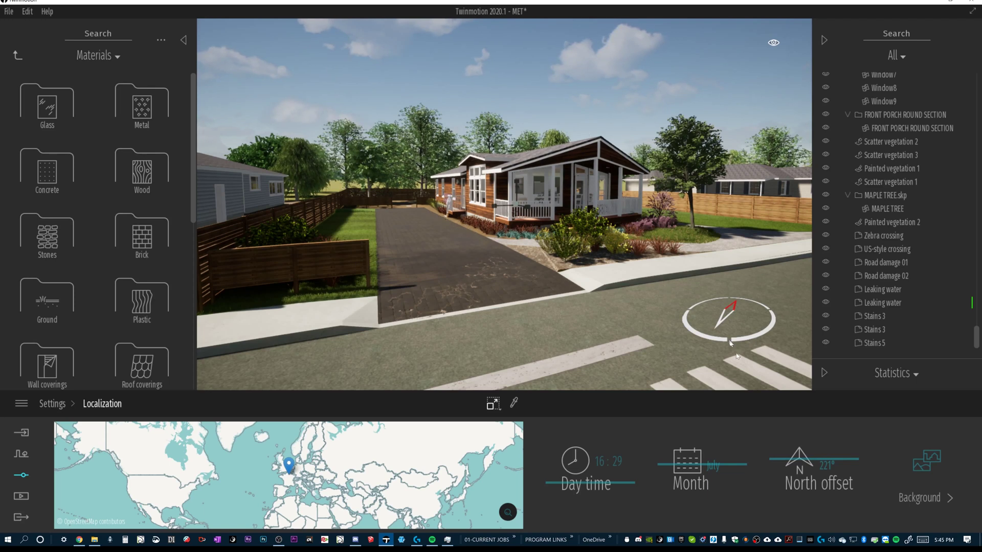
Lower the North offset to 100° and move Day time into the evening, ending at 18:48
drag(775, 464, 779, 470)
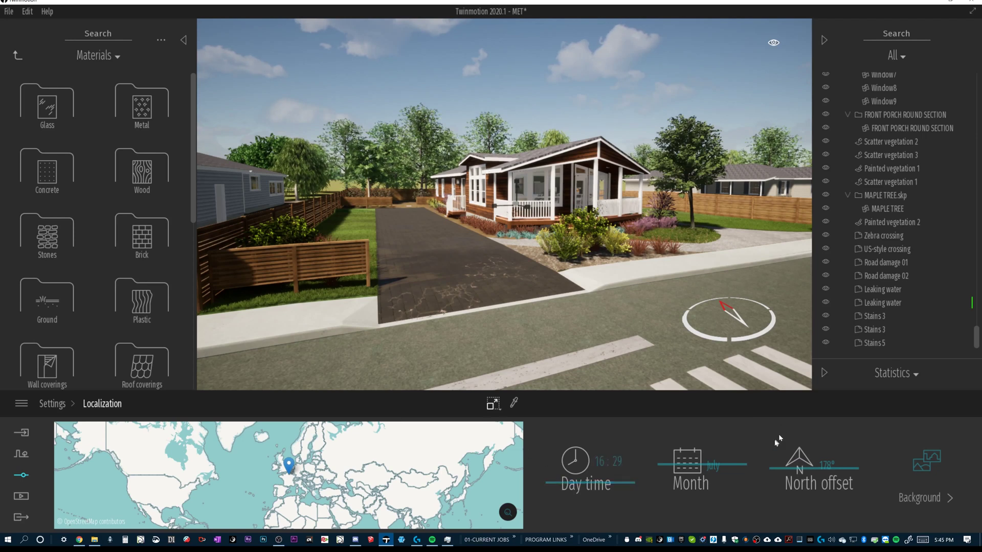
mouse_move(780, 470)
mouse_down()
mouse_move(789, 494)
mouse_move(774, 481)
mouse_up()
drag(561, 483, 568, 491)
mouse_move(779, 487)
mouse_down()
mouse_move(770, 468)
mouse_move(775, 476)
mouse_up()
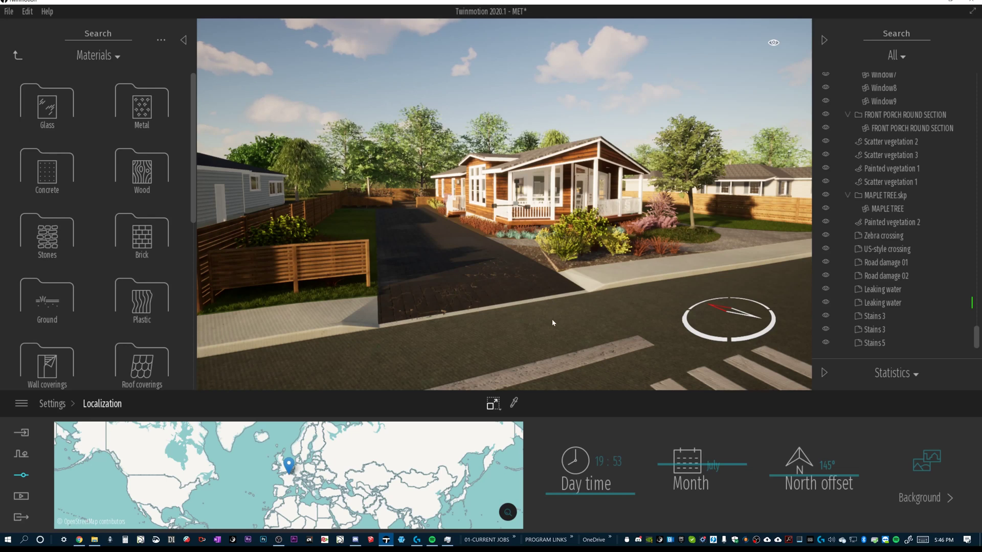
drag(781, 477, 770, 485)
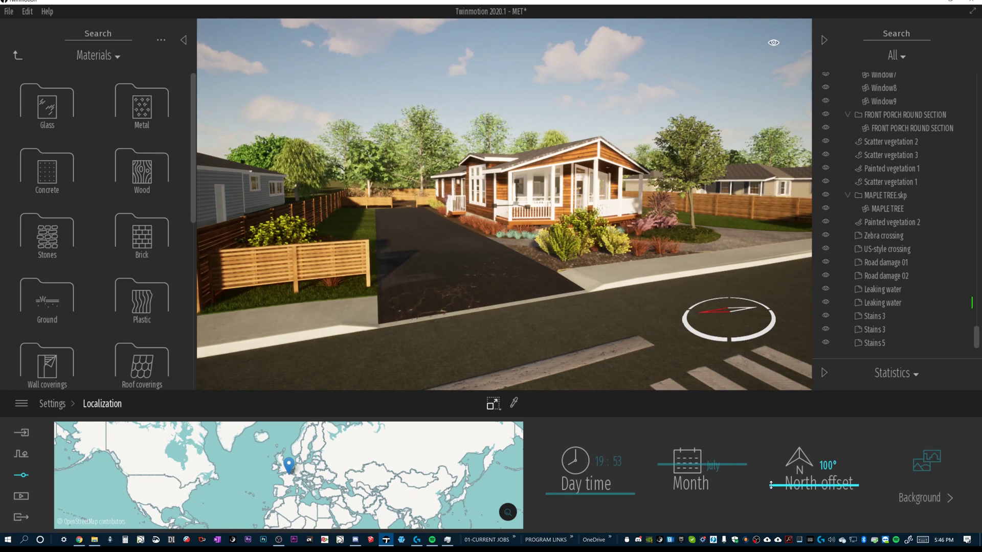
drag(770, 485, 770, 484)
drag(582, 494, 579, 495)
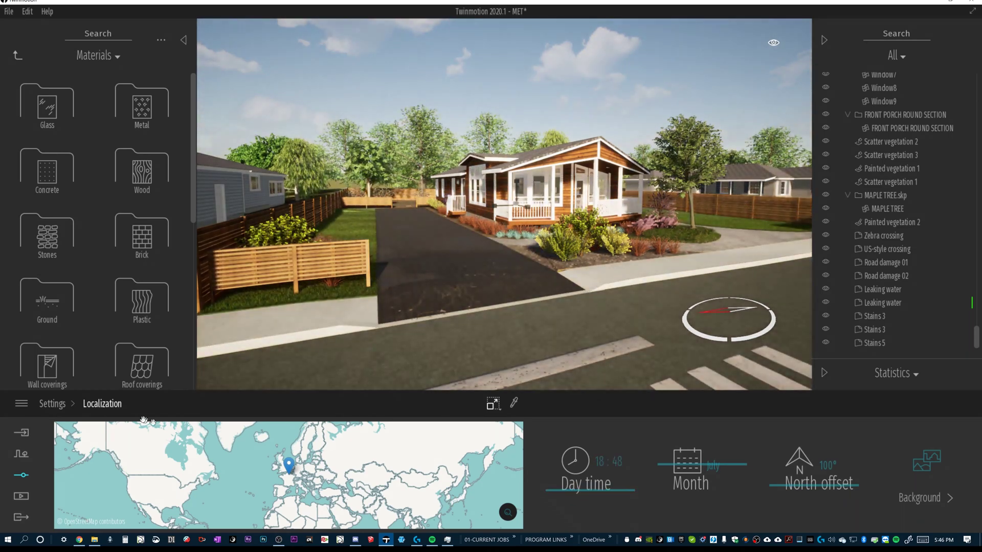
click(52, 404)
In Weather, drag the slider toward rain, then back partway toward sunny
click(458, 467)
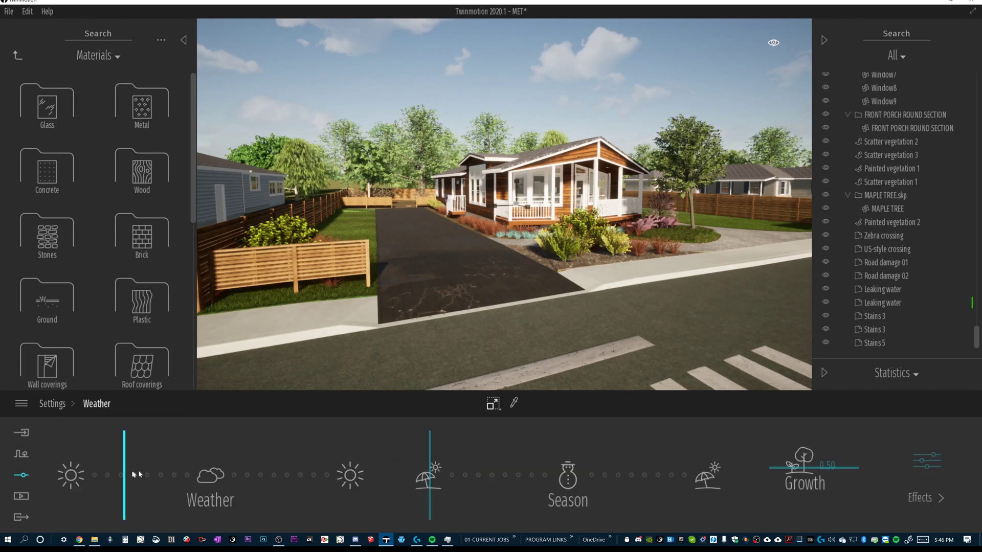
drag(124, 463, 198, 479)
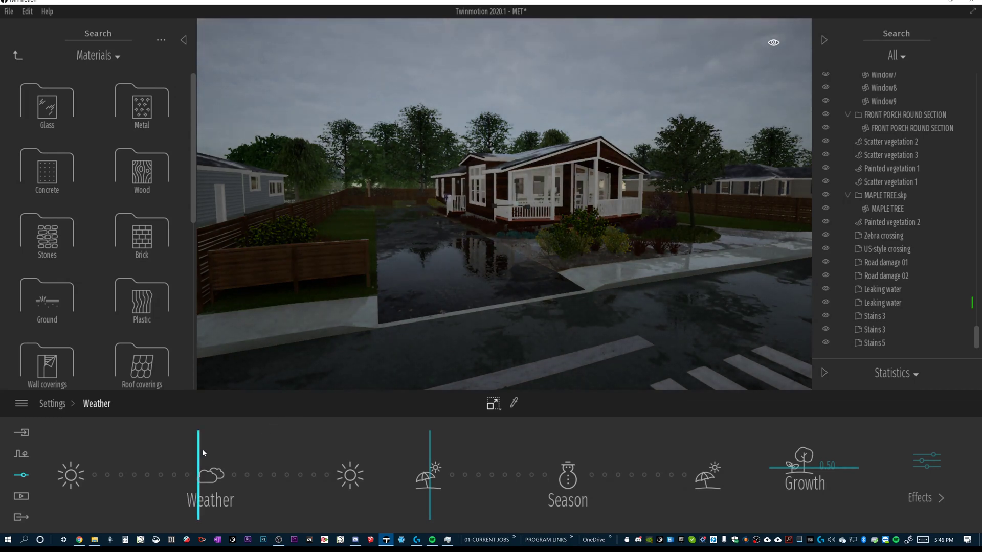
drag(199, 452, 261, 463)
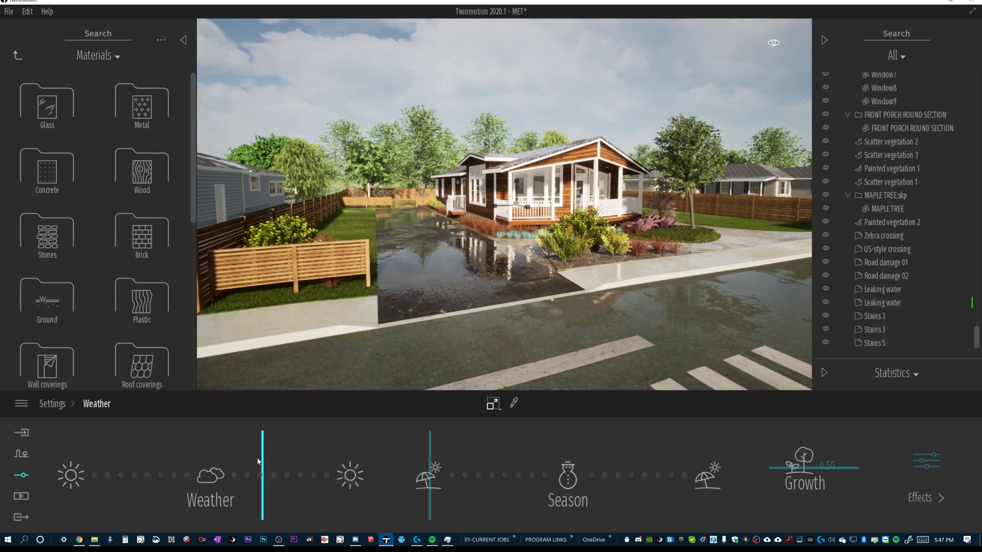
Push the weather back toward overcast and move the season just past summer
drag(261, 452, 182, 453)
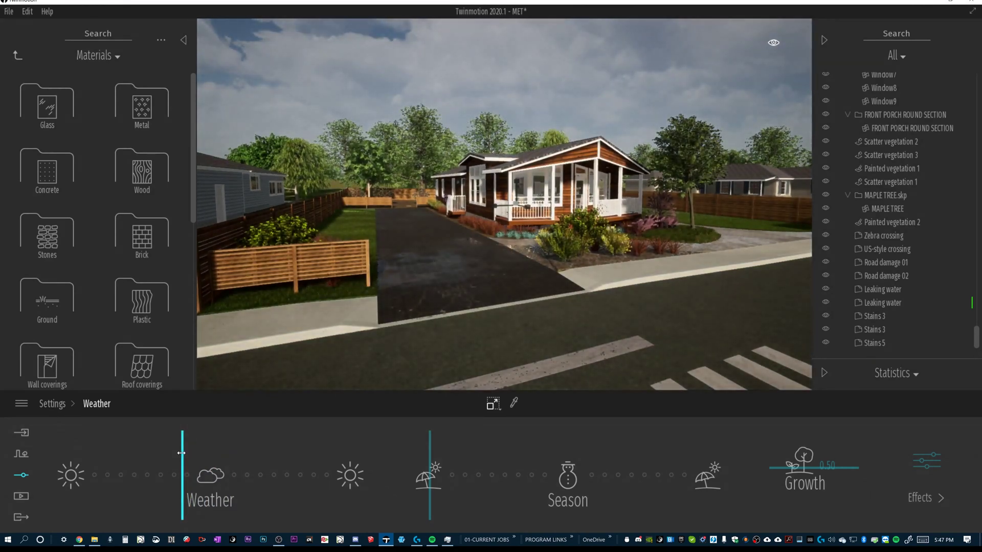
drag(181, 453, 181, 457)
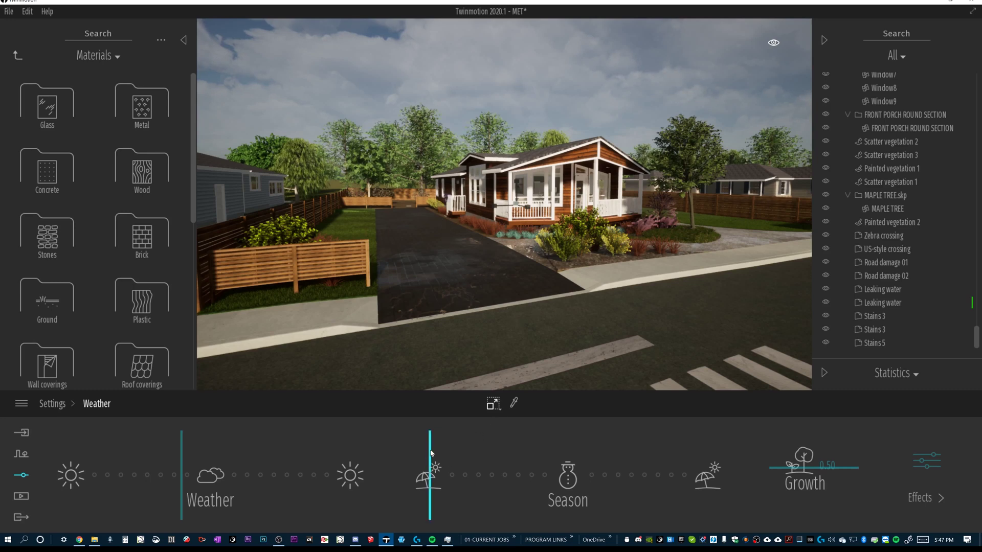
mouse_move(432, 453)
mouse_down()
mouse_move(481, 466)
mouse_move(445, 471)
mouse_move(518, 489)
mouse_move(622, 490)
mouse_move(471, 480)
mouse_up()
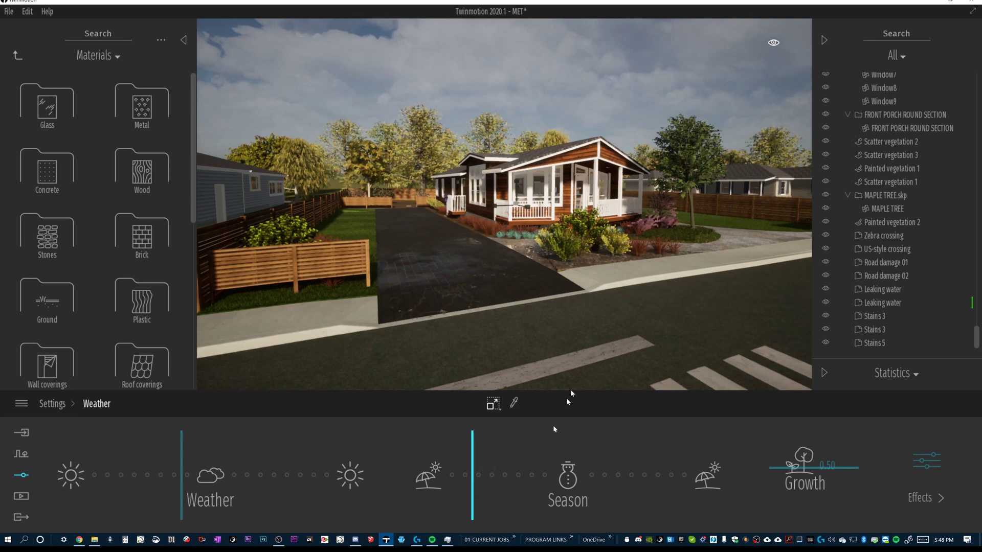
click(513, 403)
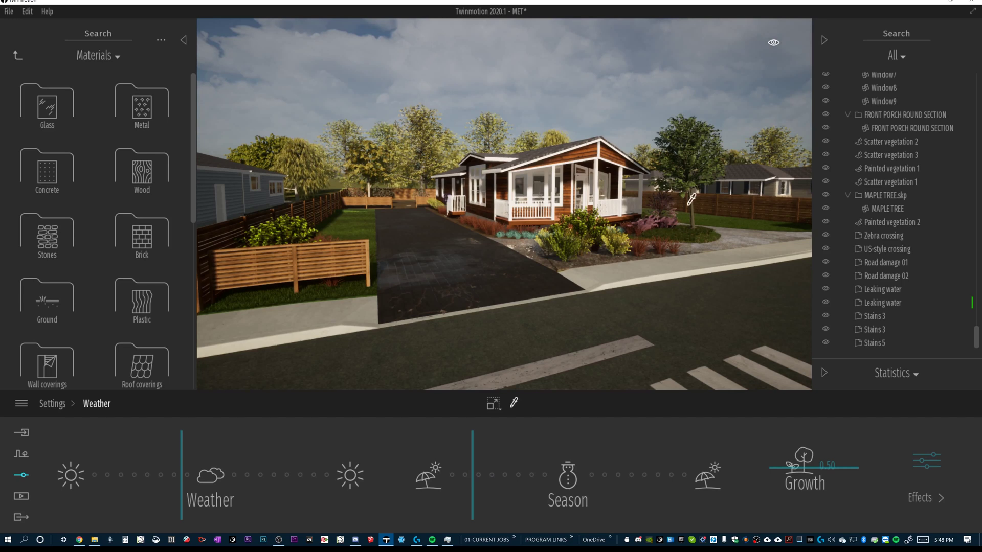
Sample the maple leaf material AM171_1 and change its colour to salmon red
click(700, 129)
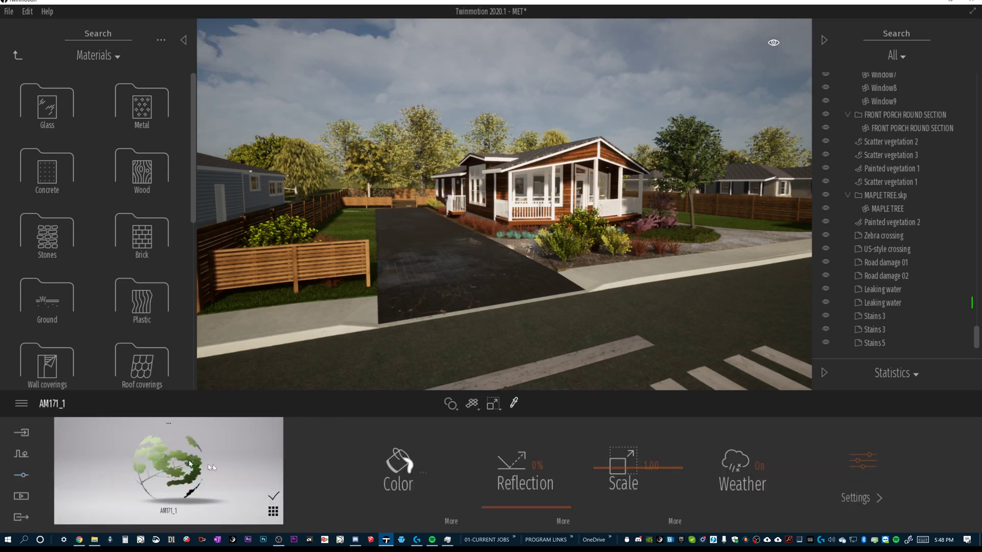
click(393, 463)
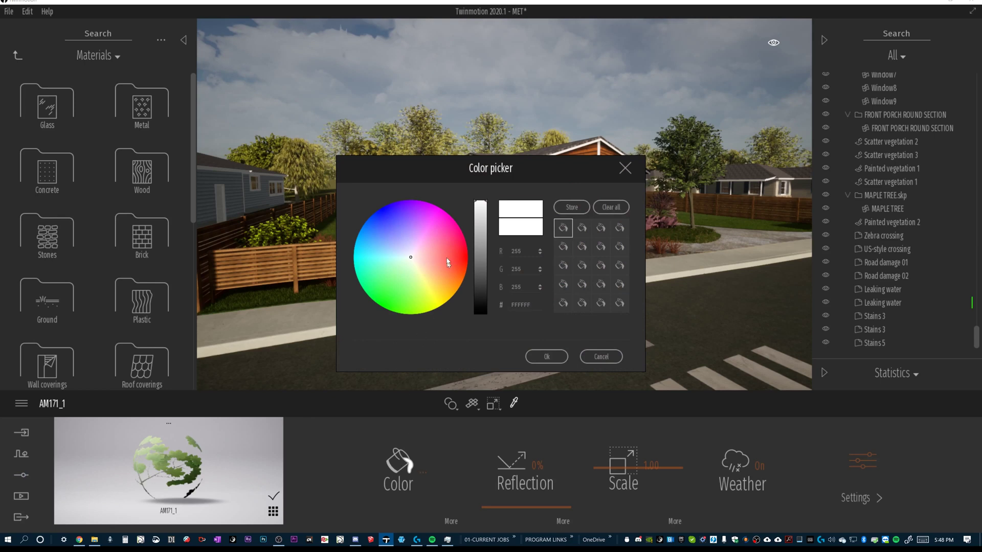
mouse_move(447, 262)
mouse_down()
mouse_move(425, 262)
mouse_move(448, 254)
mouse_up()
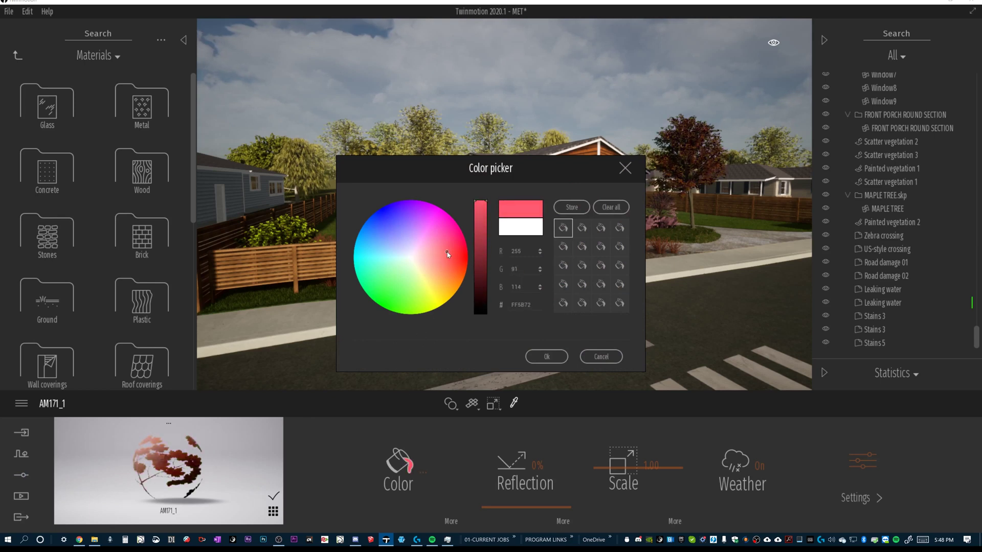
click(546, 356)
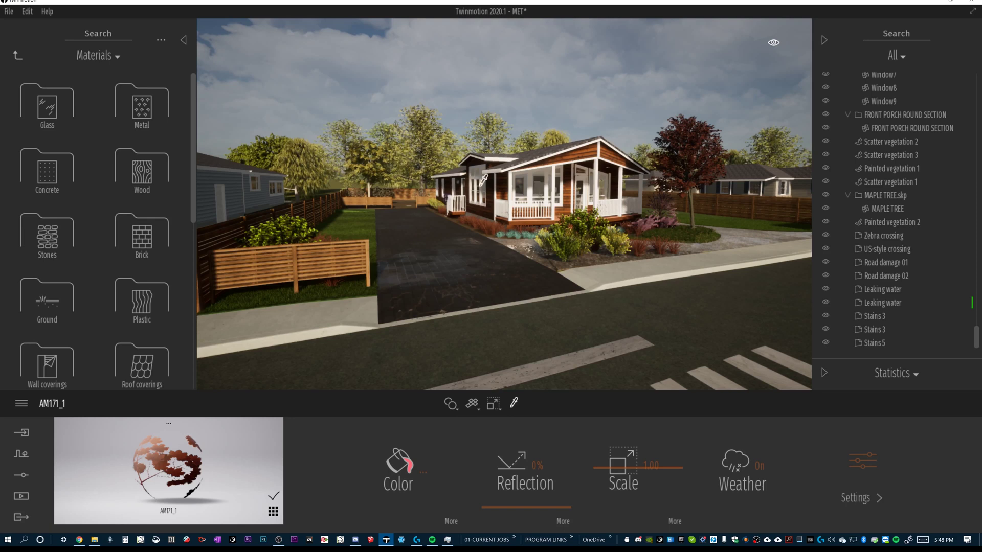
click(21, 475)
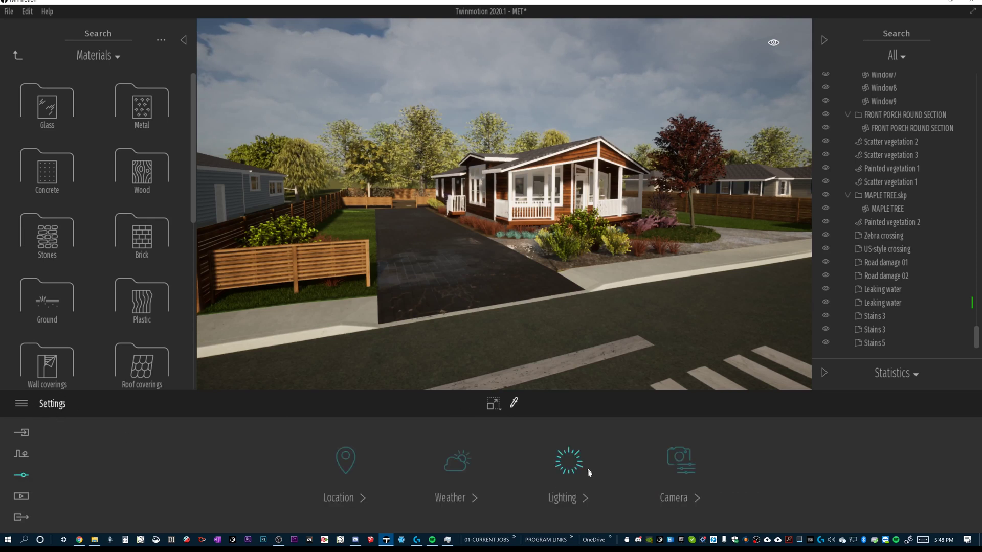
In Lighting, raise Exposure from 0.06 to about 0.5 and show the advanced settings
click(565, 471)
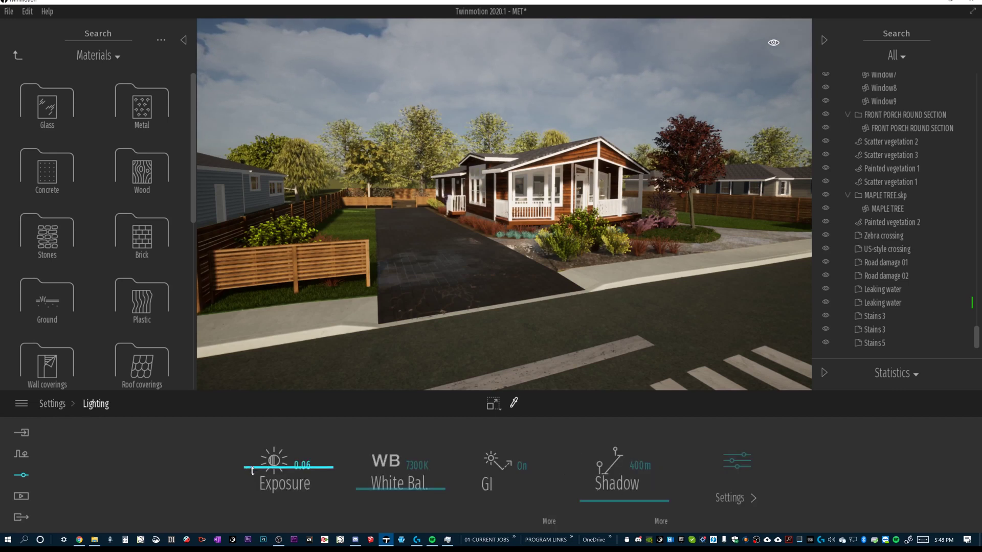
mouse_move(252, 470)
mouse_down()
mouse_move(236, 467)
mouse_move(248, 463)
mouse_up()
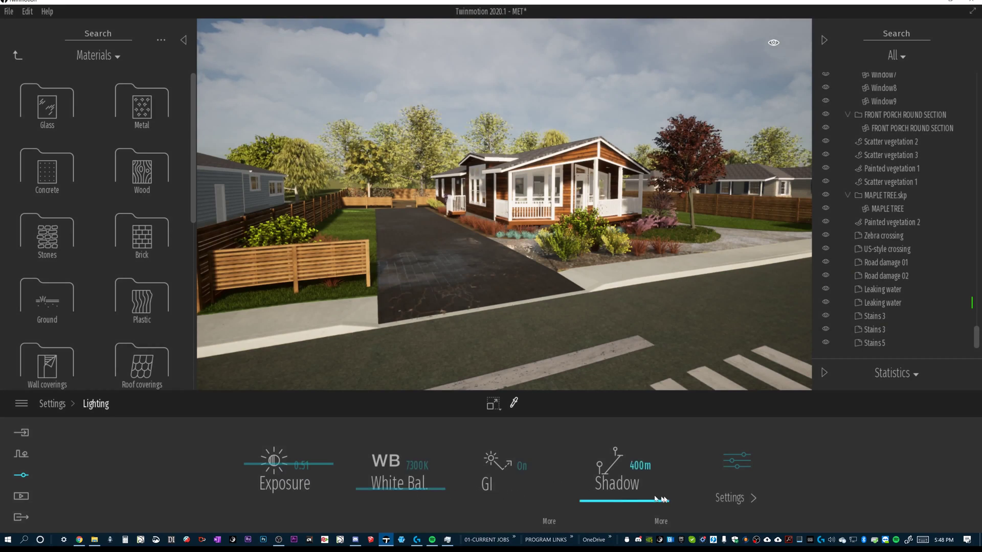
click(736, 471)
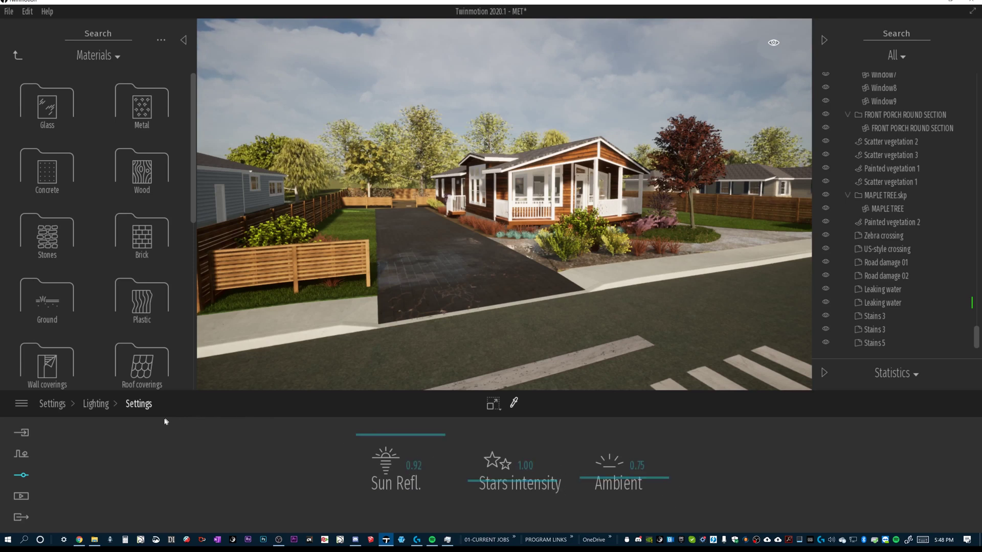
Check Sun Refl. 0.92, Stars intensity 1.00 and Ambient 0.75, then return to main Settings
click(93, 405)
click(47, 405)
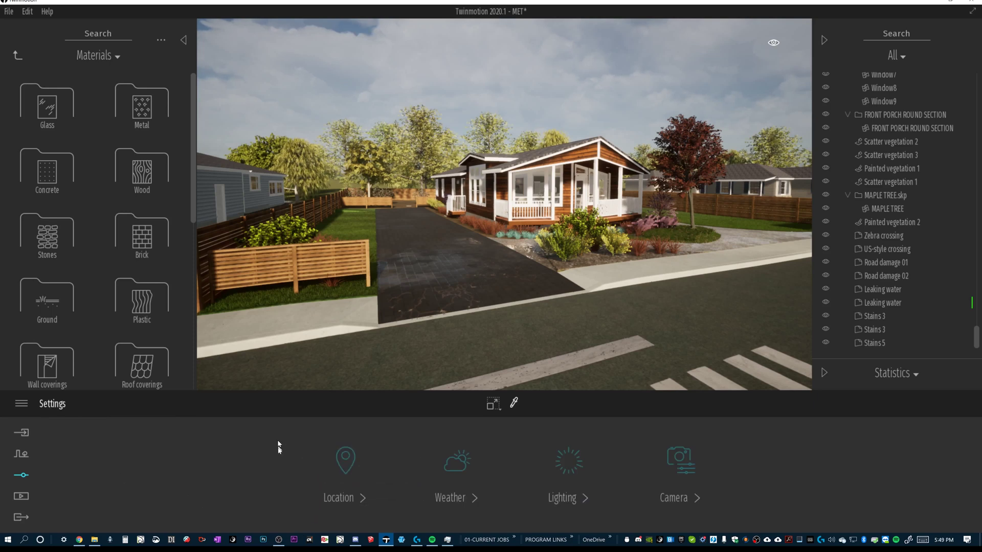
Add Image1 as a new still image from the street view of the house and driveway
click(20, 495)
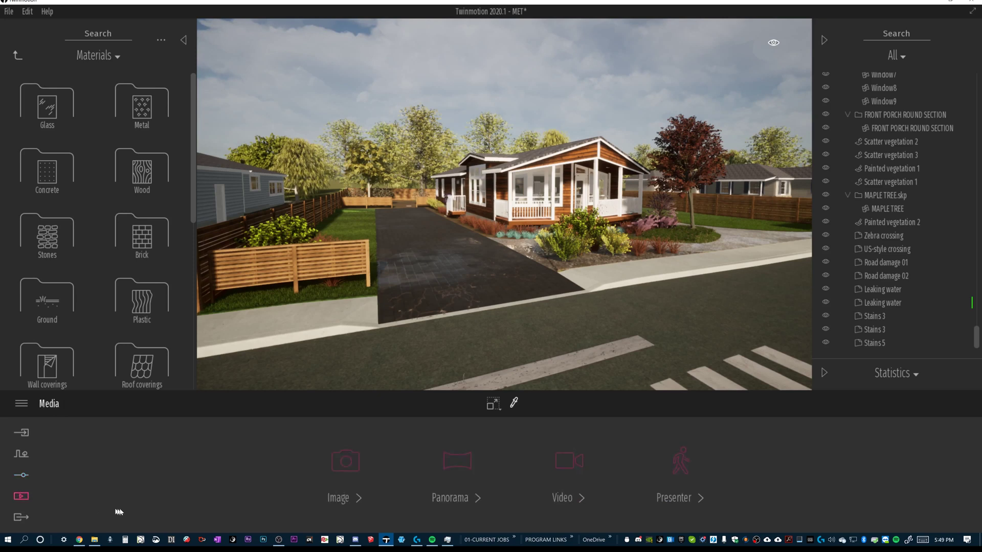
click(350, 463)
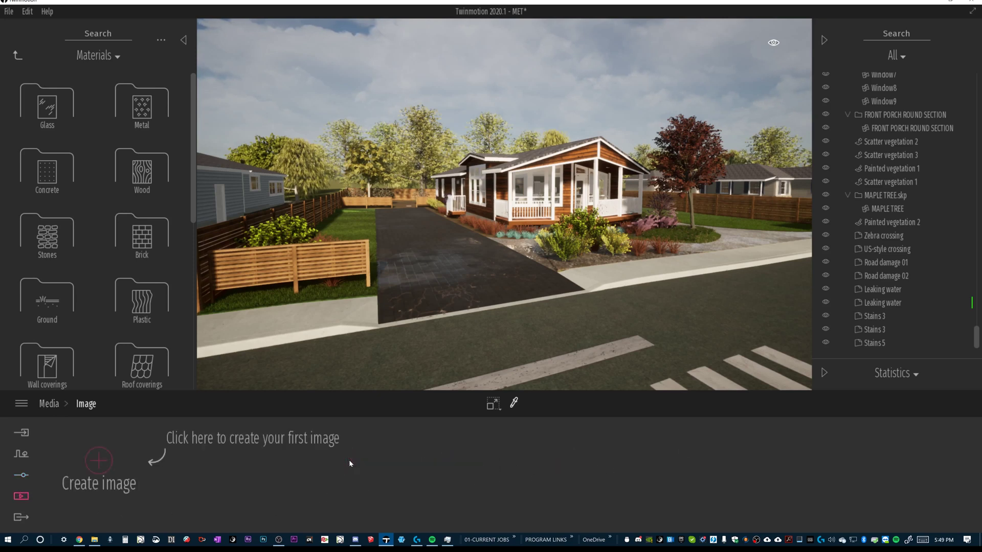
click(97, 458)
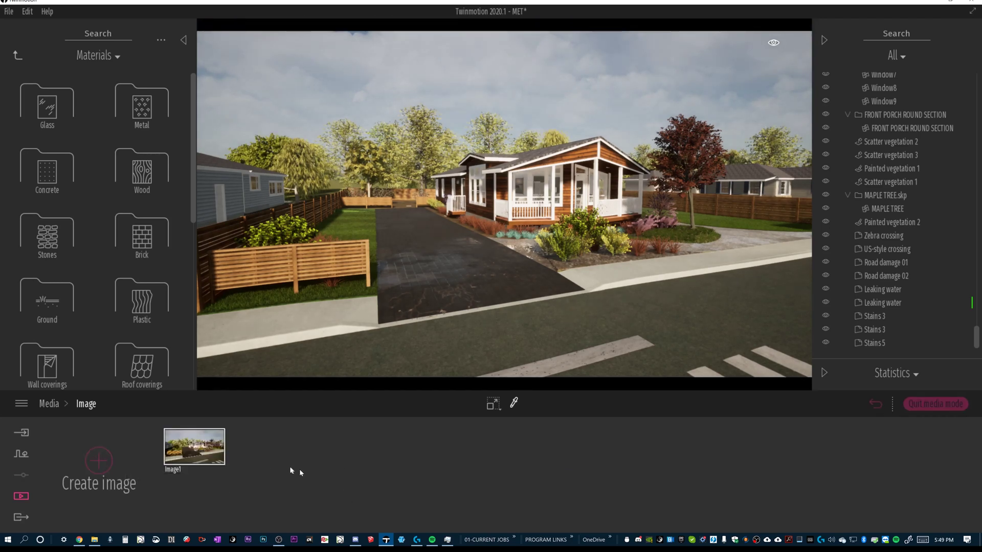
mouse_move(194, 454)
drag(679, 208, 389, 307)
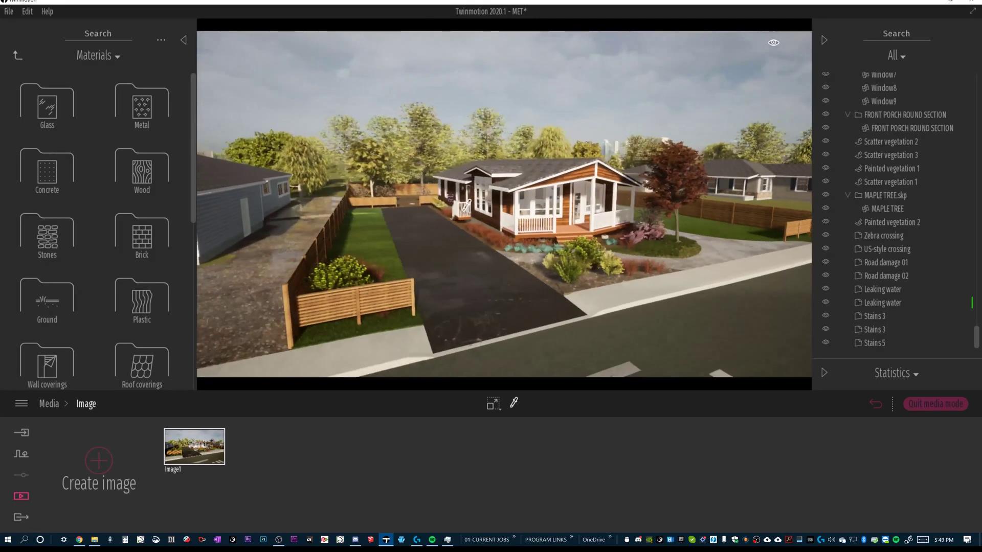
click(948, 404)
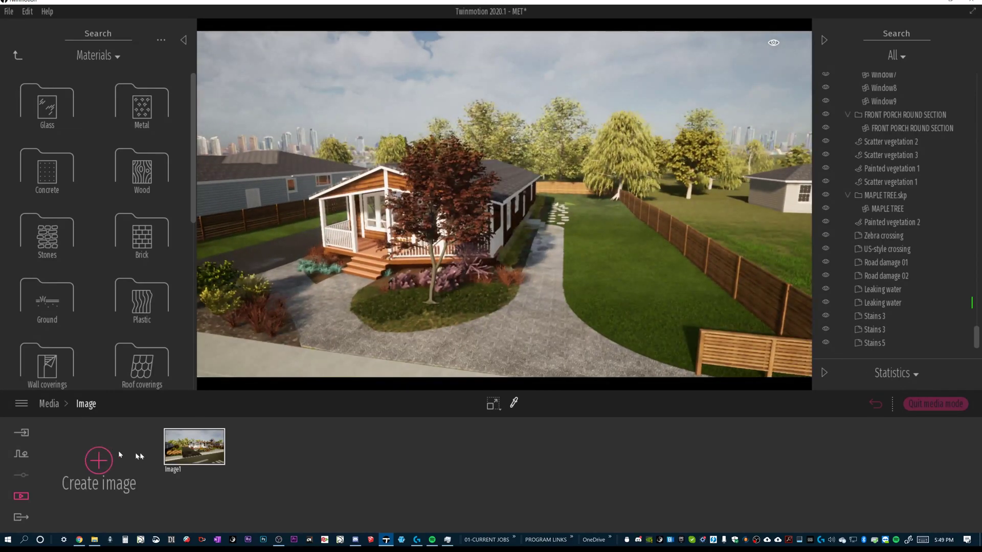
click(189, 449)
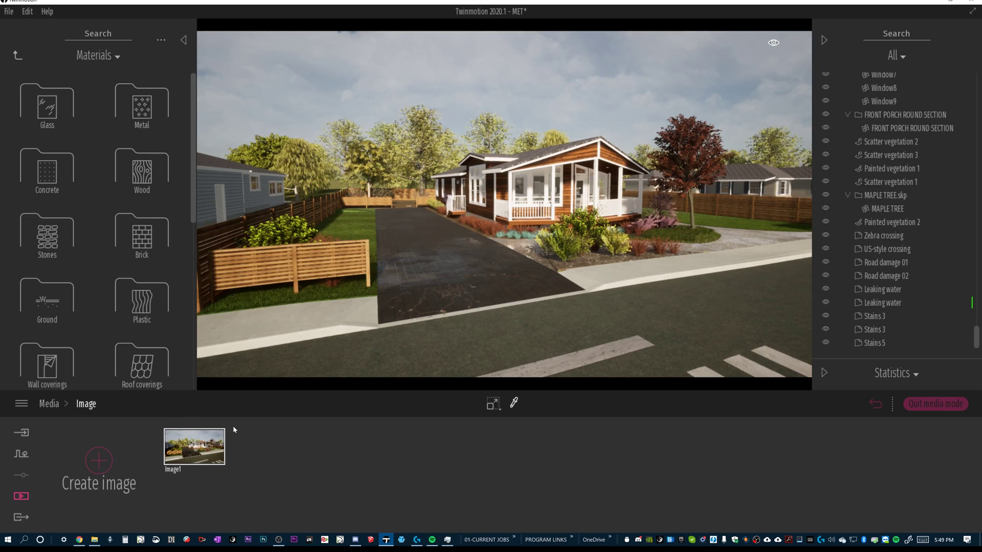
Change Image1's output size from Full HD to 4K UHD 3840x2160
mouse_move(209, 433)
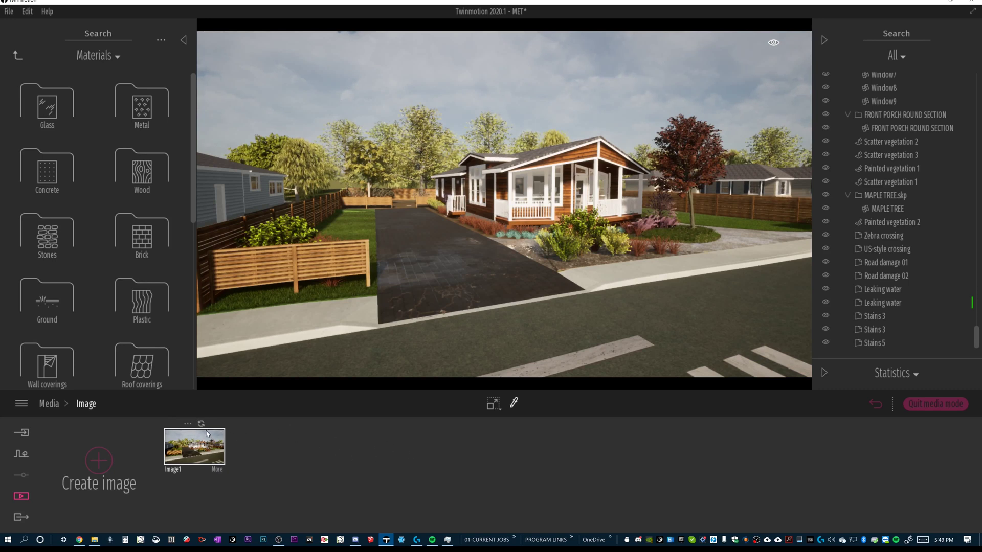
click(218, 469)
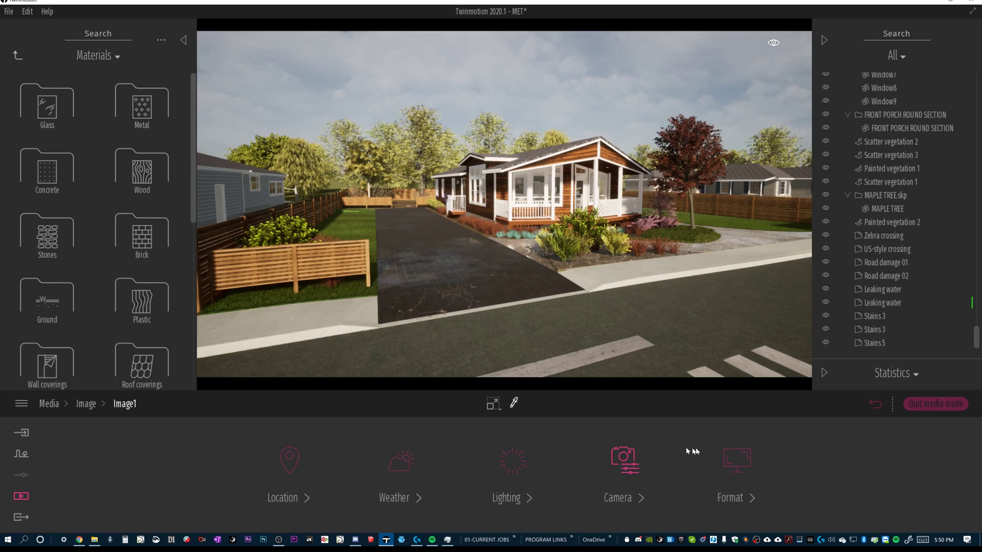
click(737, 459)
click(528, 465)
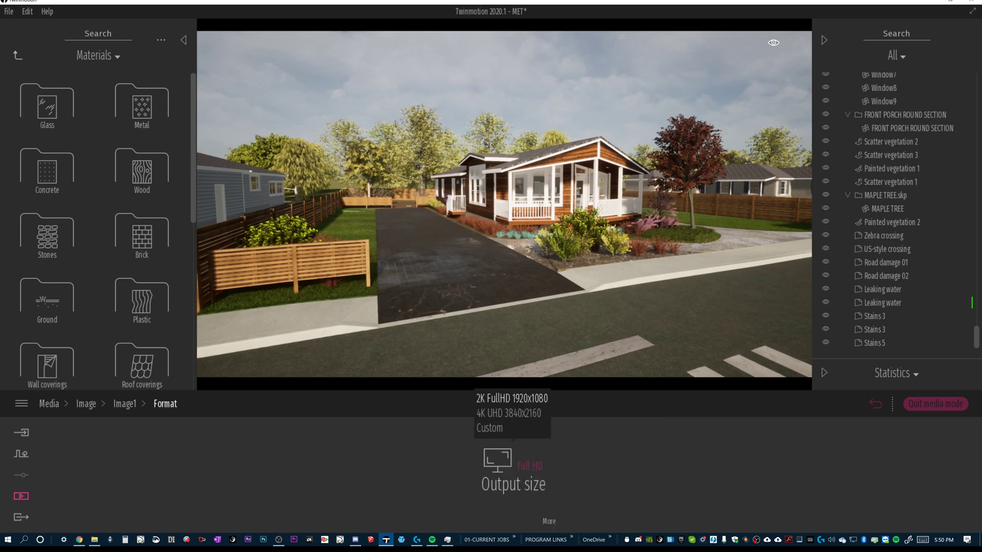
click(513, 416)
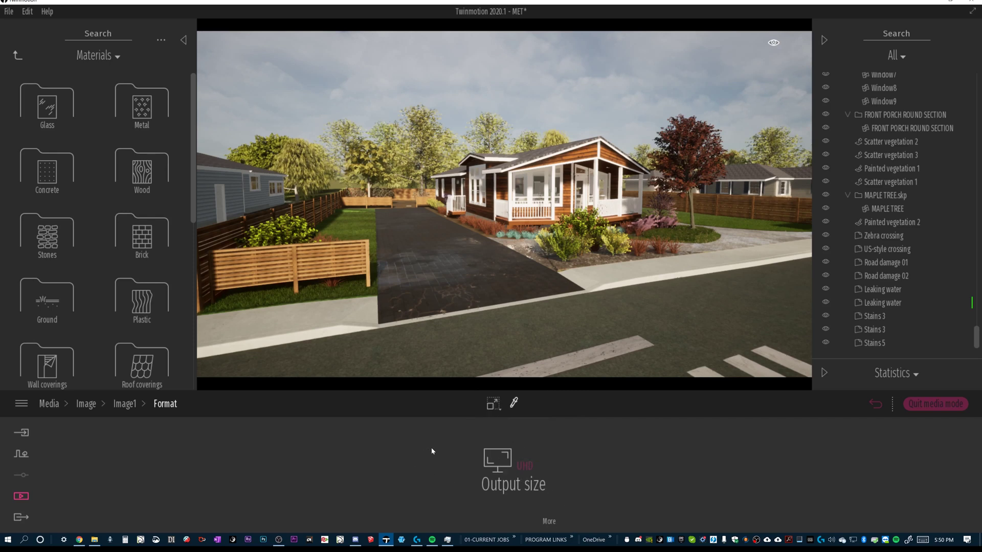
click(131, 408)
Strengthen Image1's vignetting and compare the view with parallelism on and off
click(622, 464)
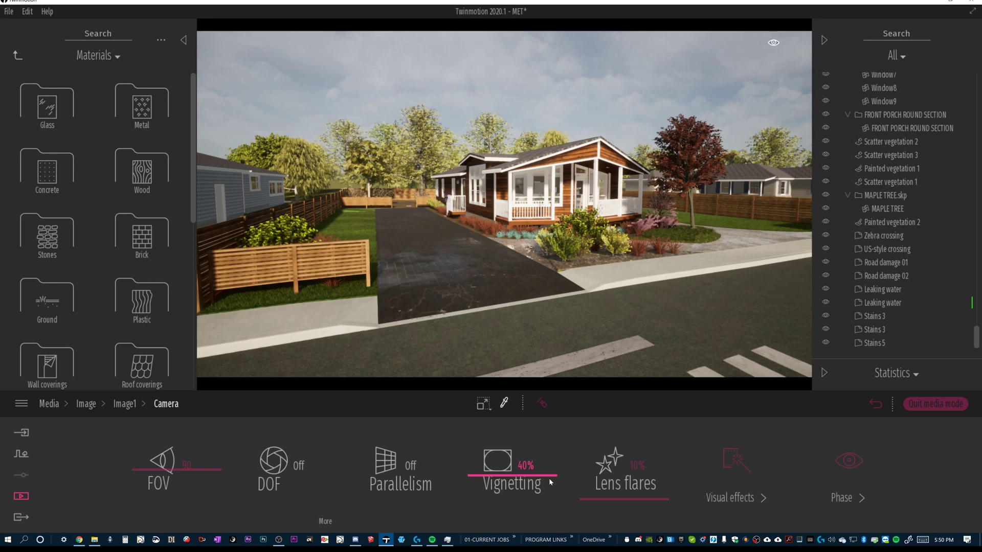
mouse_move(549, 479)
mouse_down()
mouse_move(537, 440)
mouse_move(550, 478)
mouse_move(547, 470)
mouse_up()
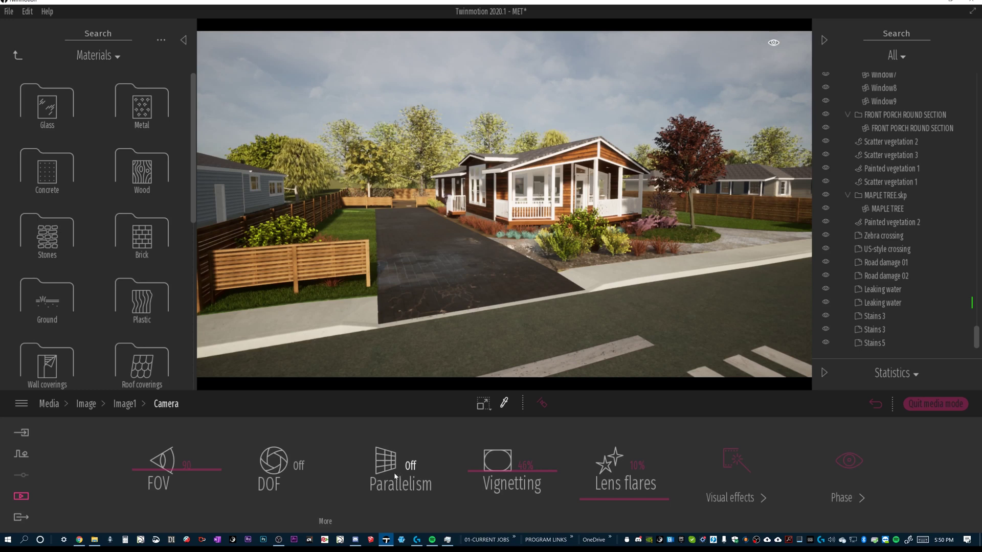
click(390, 474)
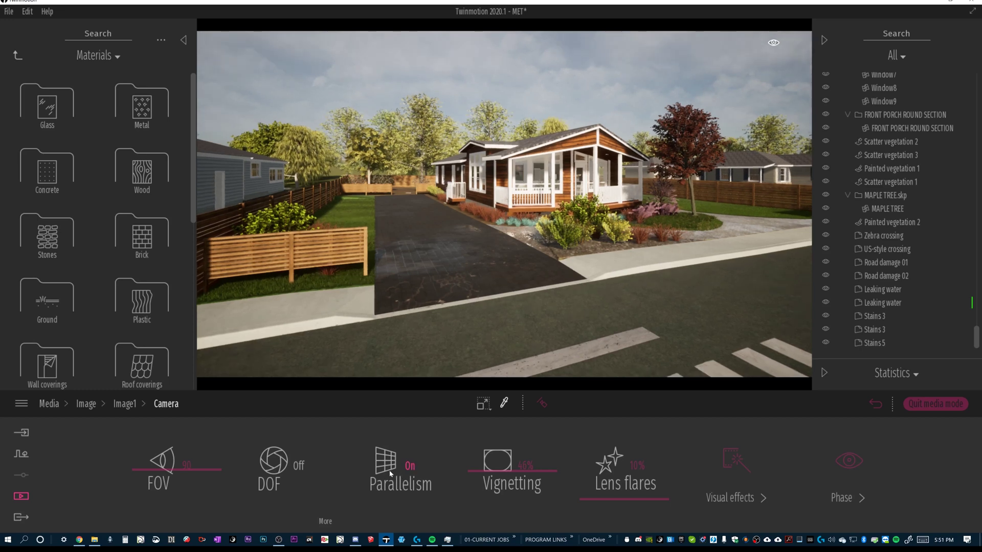
click(391, 474)
click(391, 474)
click(390, 474)
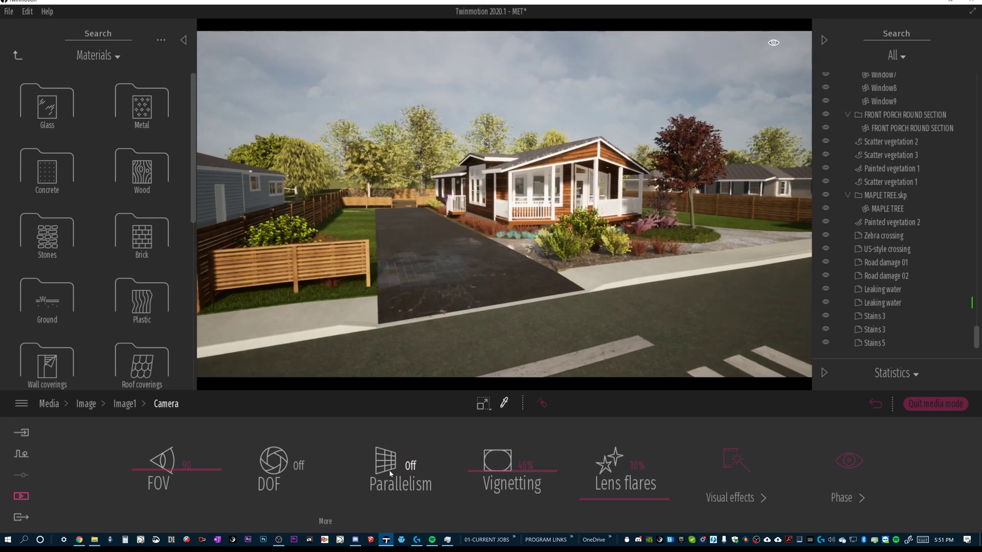
Move the camera low along the driveway toward the house, leaving parallelism off
scroll(621, 189, up, 3)
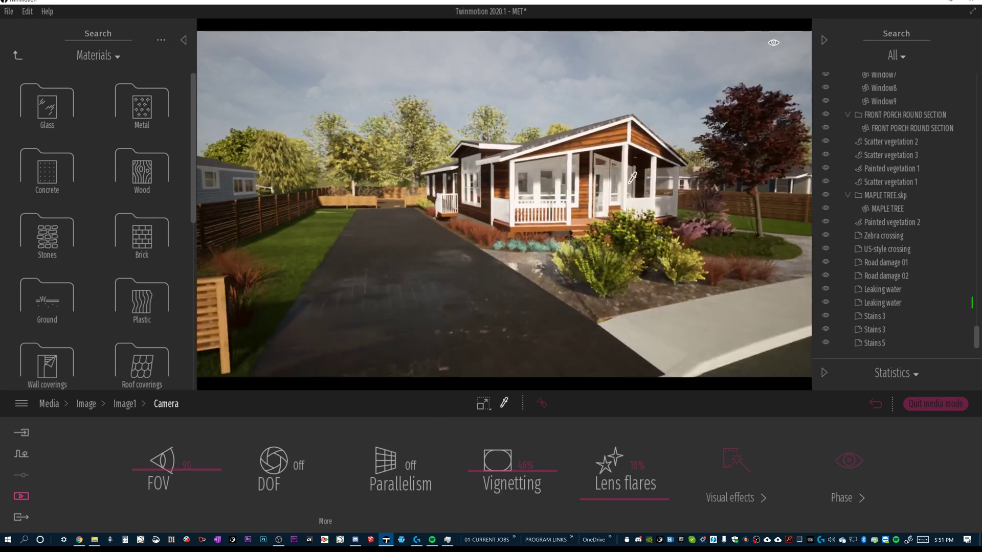
scroll(634, 184, up, 6)
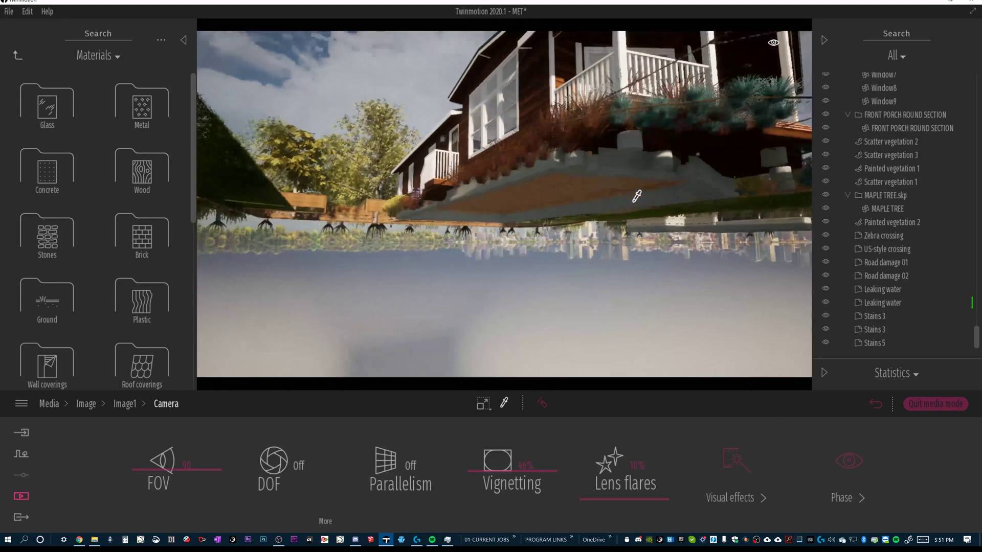
scroll(637, 196, down, 3)
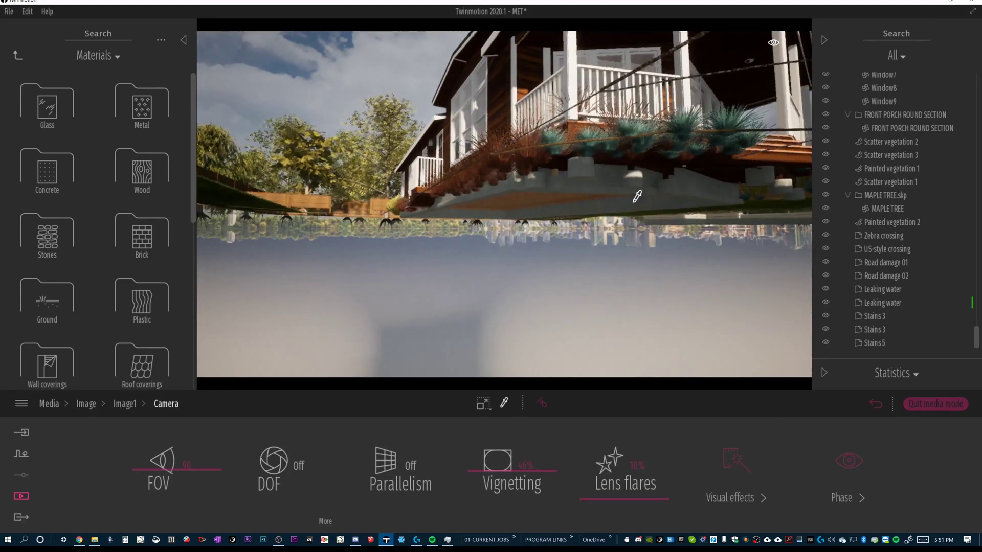
scroll(659, 177, down, 2)
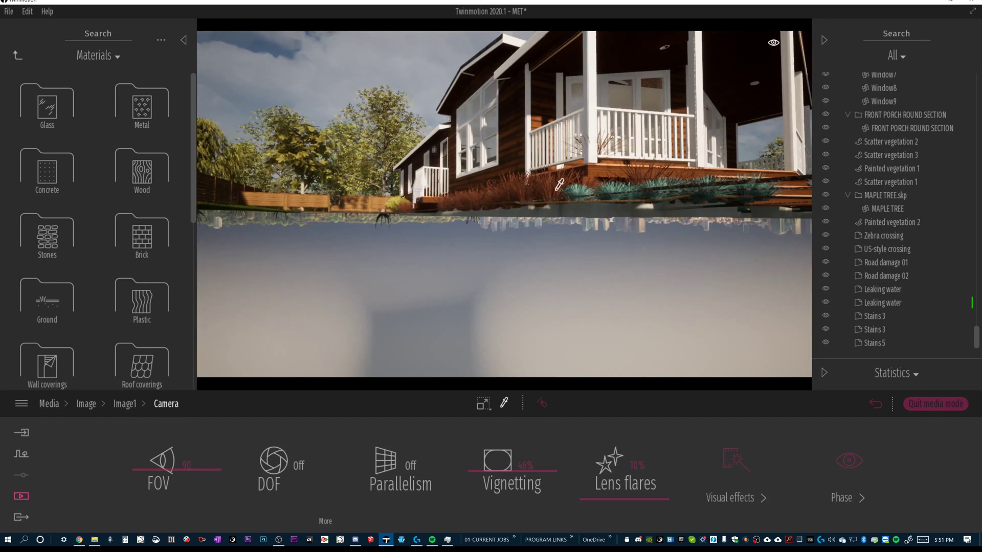
click(401, 464)
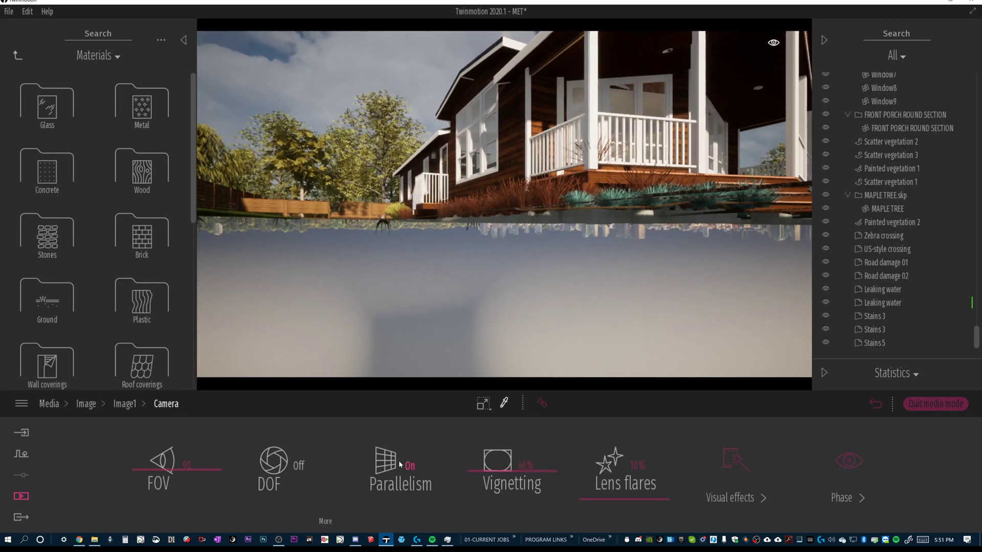
click(400, 465)
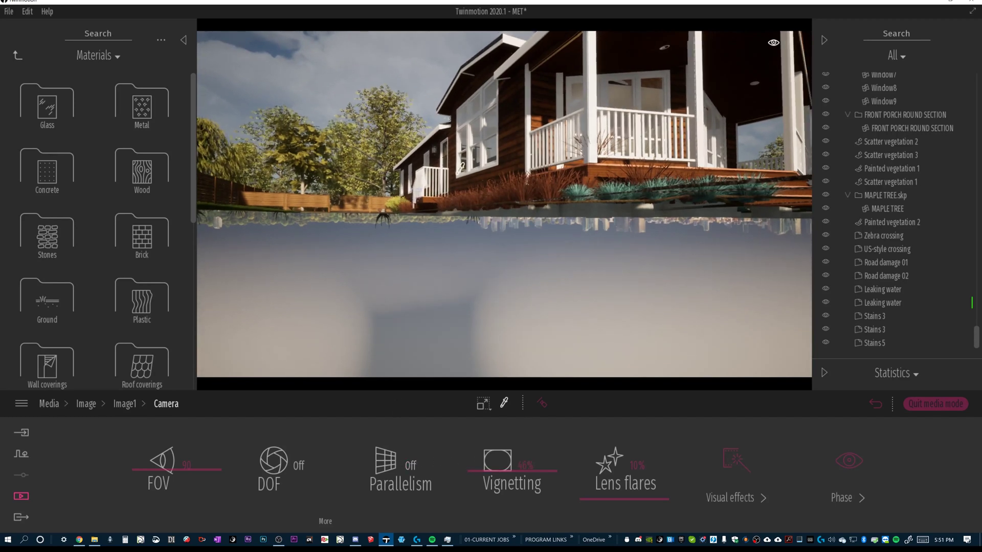
scroll(705, 117, down, 5)
scroll(705, 118, down, 5)
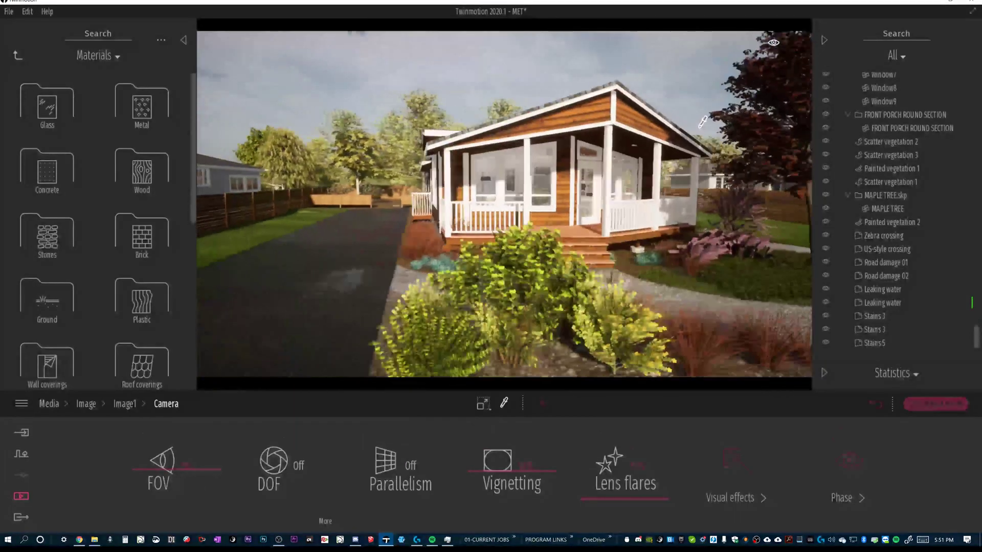
scroll(702, 122, up, 4)
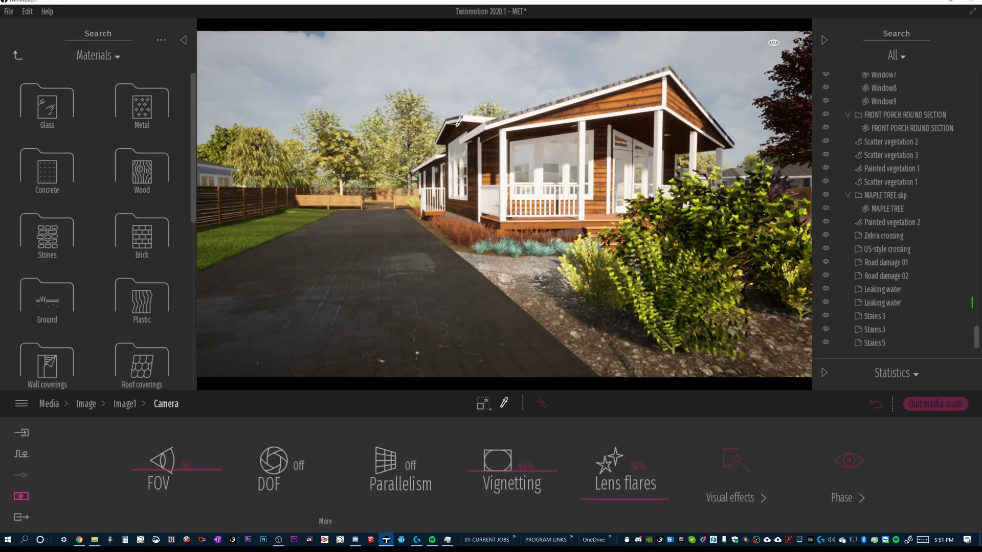
click(393, 461)
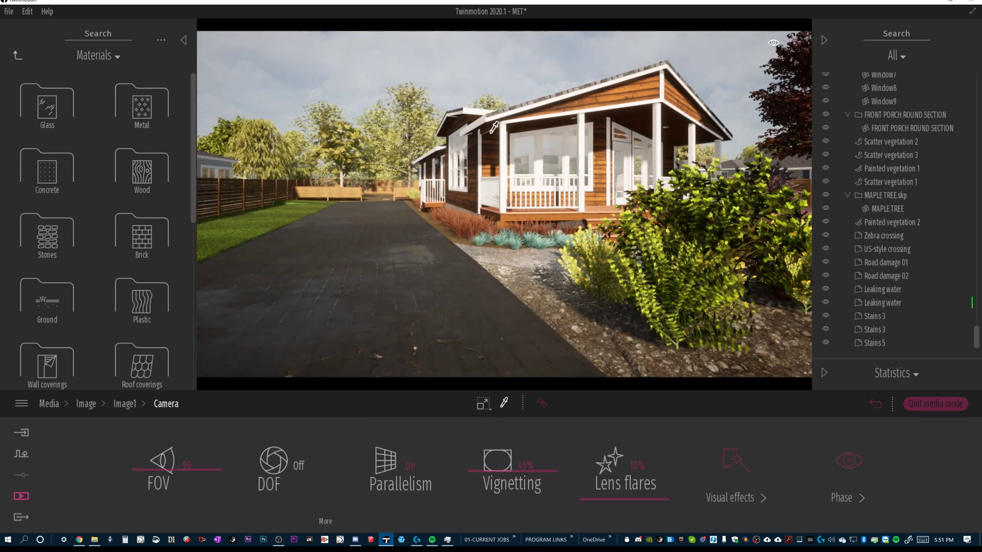
click(389, 463)
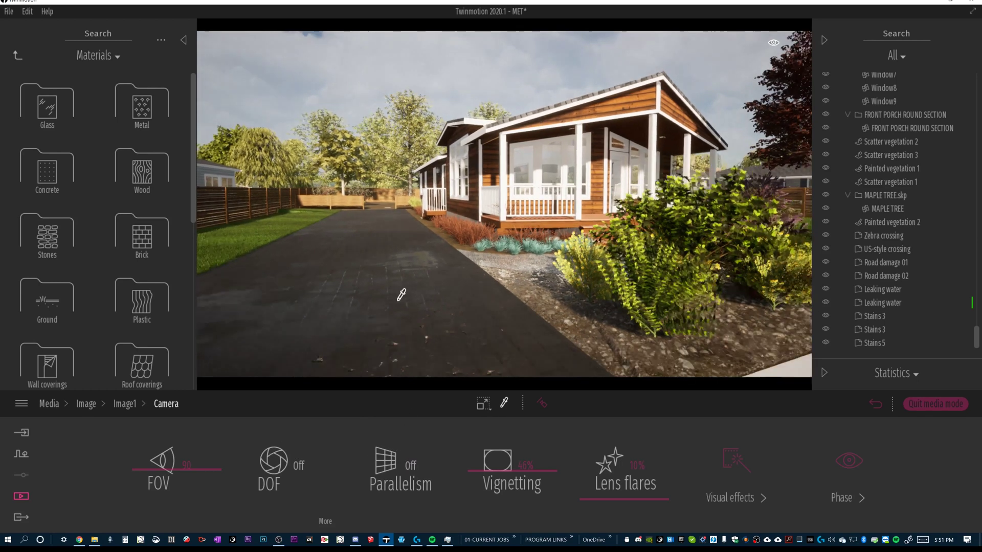
Switch Image1's depth of field on and open its detailed DOF settings
click(22, 497)
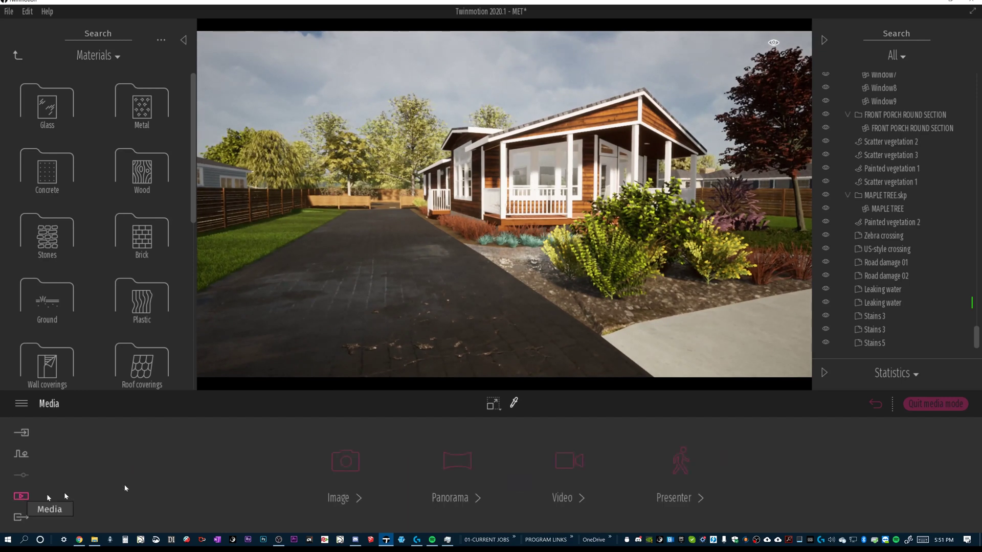
click(338, 463)
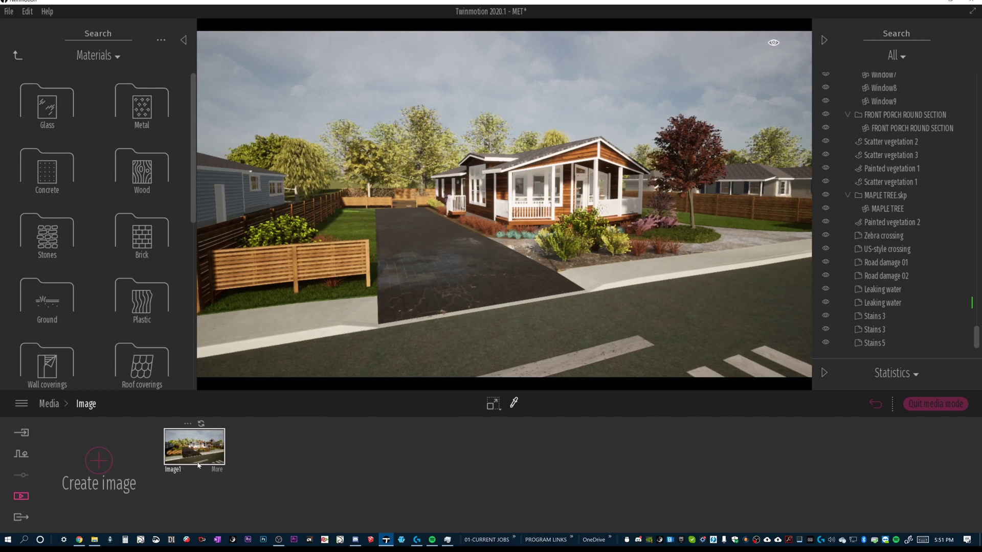
click(216, 469)
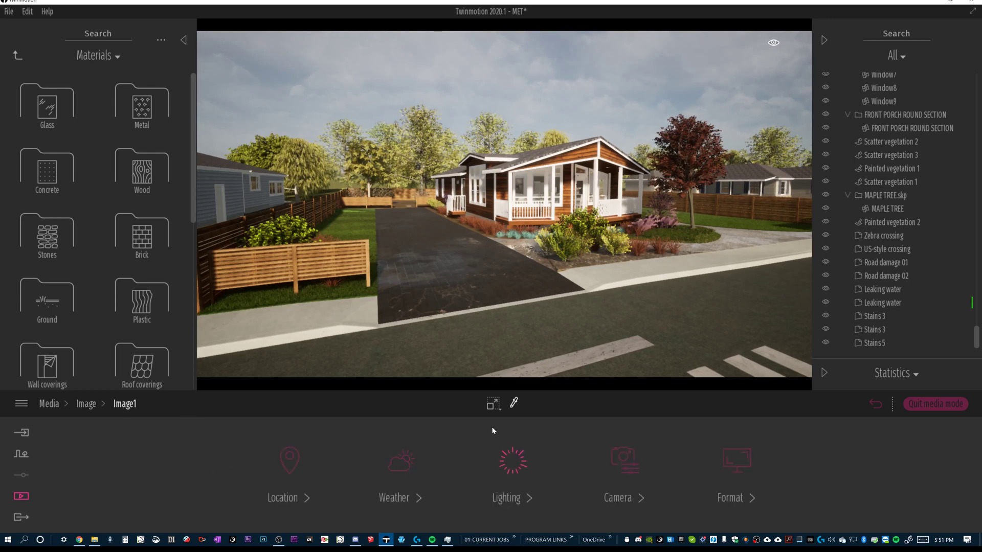
click(629, 451)
click(276, 459)
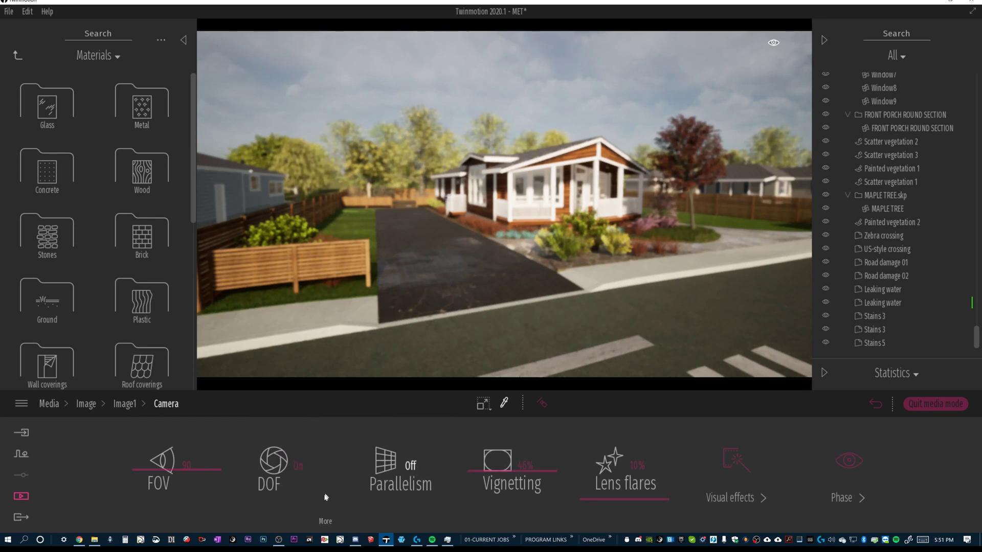
click(326, 521)
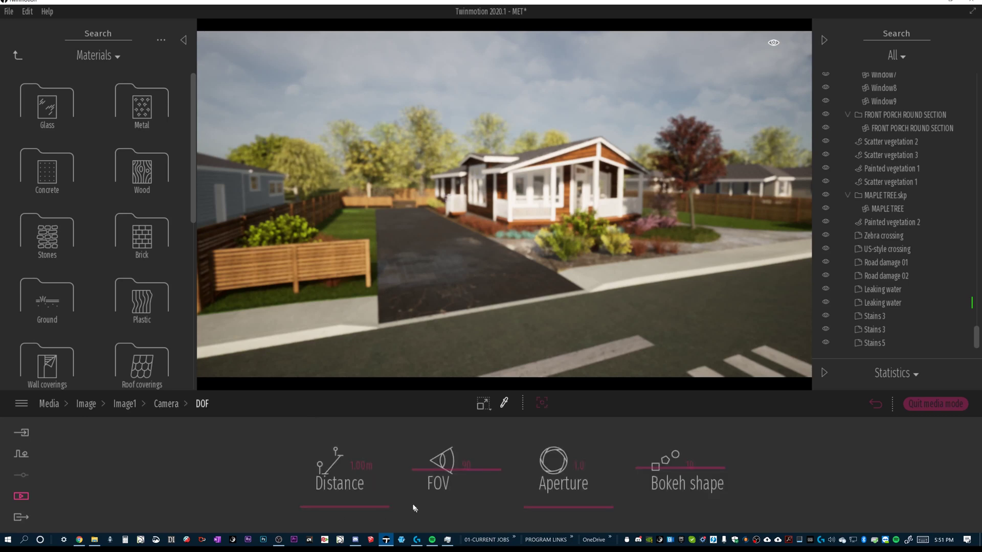
click(585, 463)
Set Image1's depth-of-field aperture to 1.8
key(ctrl+a)
text(1.8)
key(ctrl+a)
key(Return)
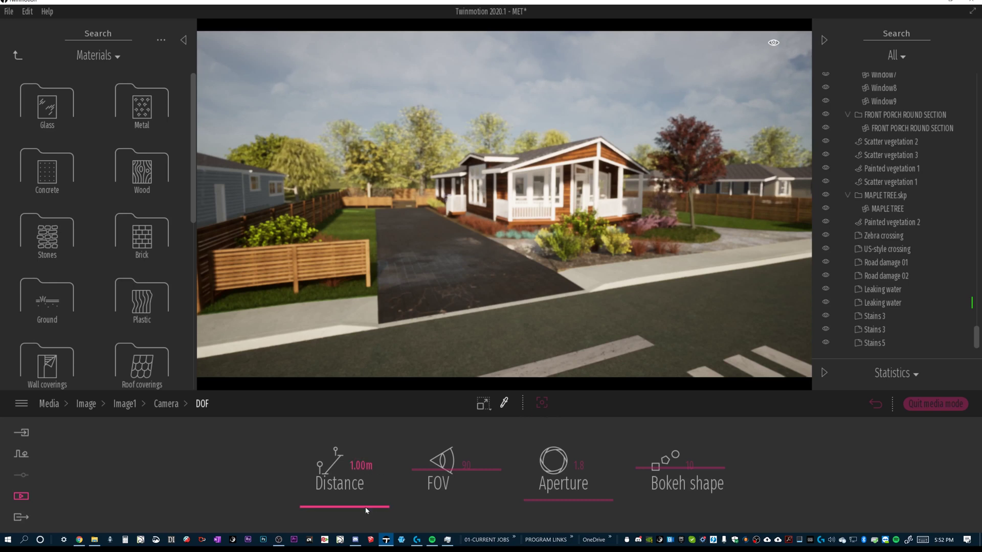
Set focus distance to 20 m, then pick focus on the house porch (15.20 m)
drag(366, 510, 391, 540)
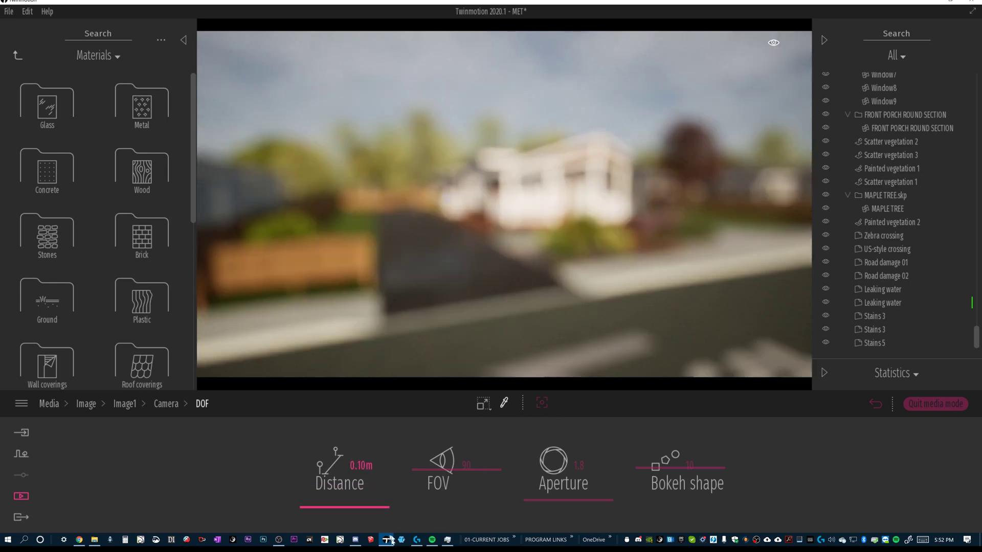
click(361, 465)
text(20)
key(Return)
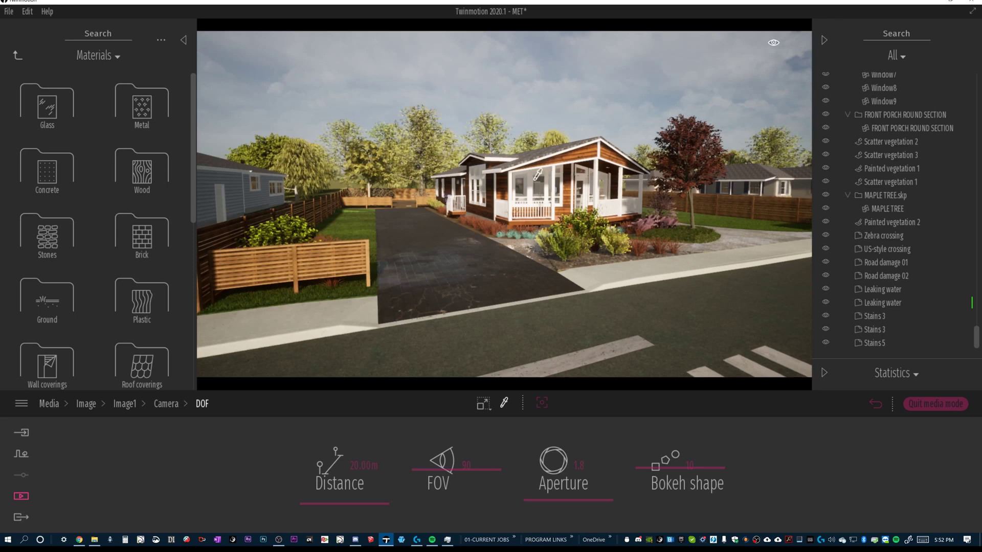
click(541, 403)
click(568, 187)
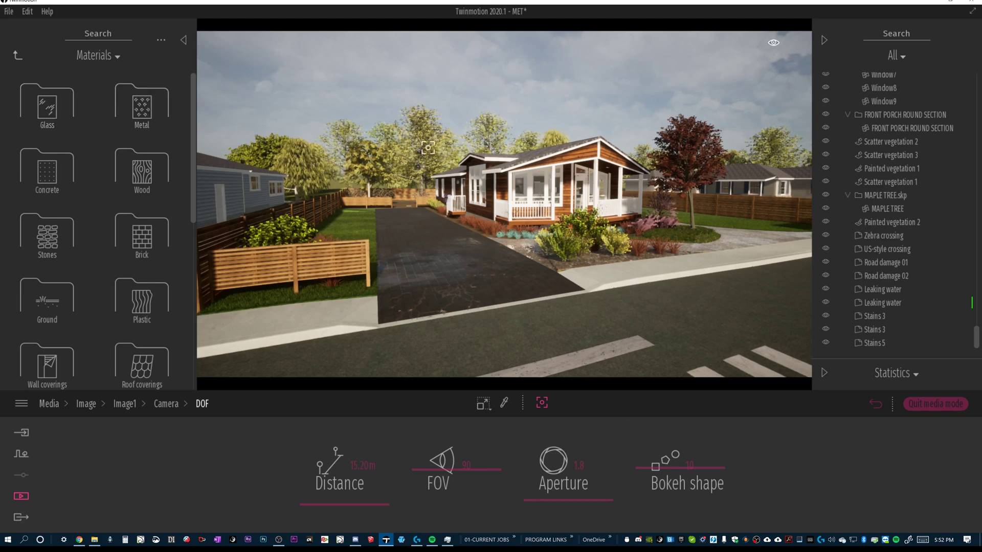
click(936, 404)
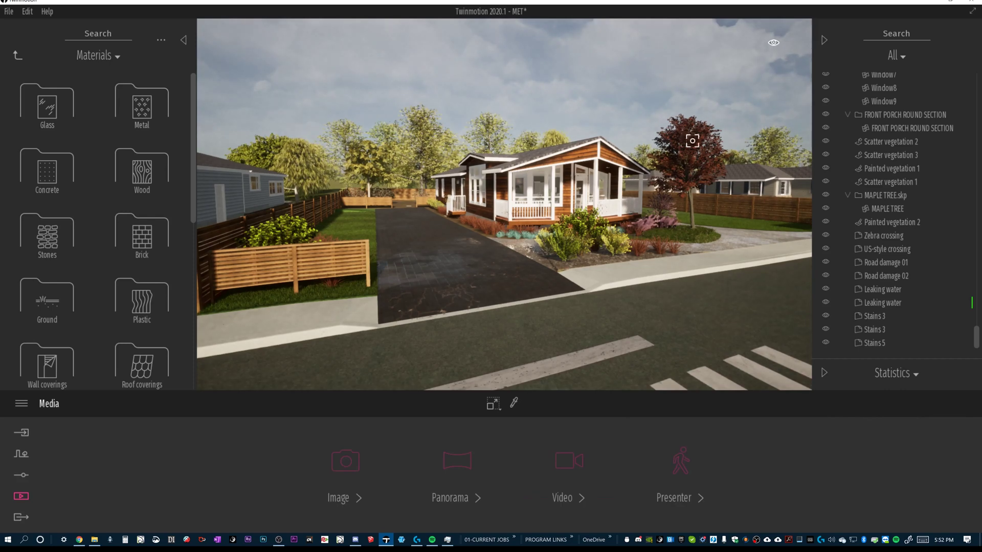
Open the scene settings and select the maple tree beside the house
click(22, 476)
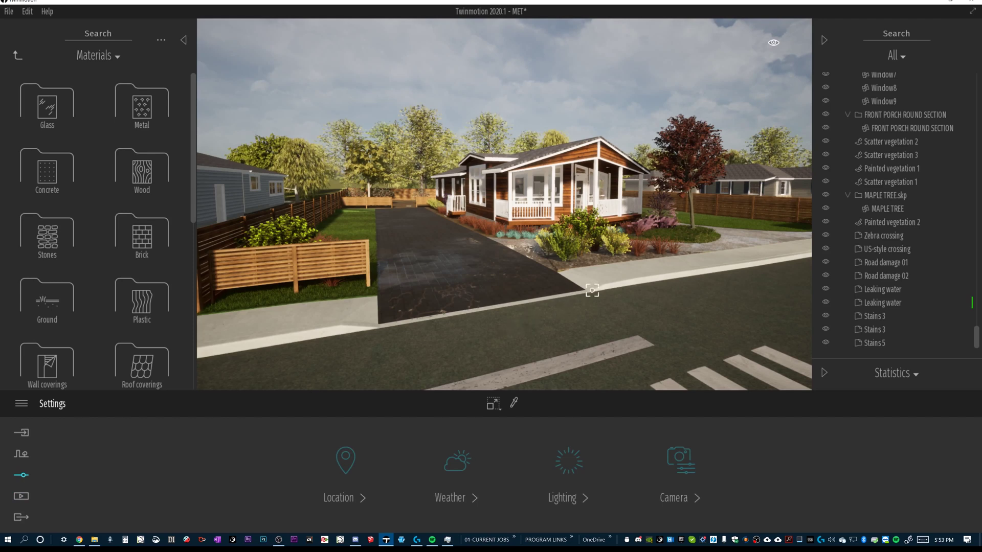
click(539, 273)
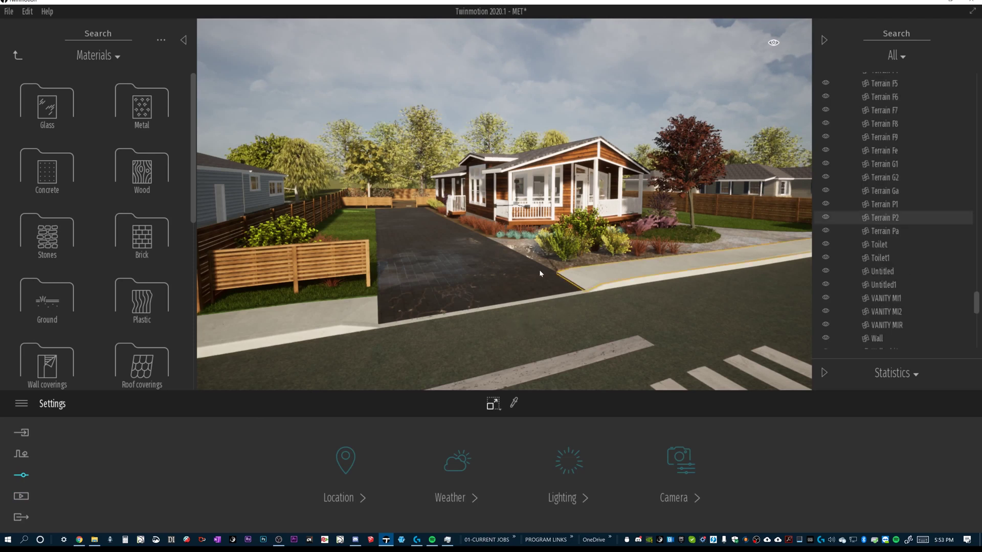
click(682, 145)
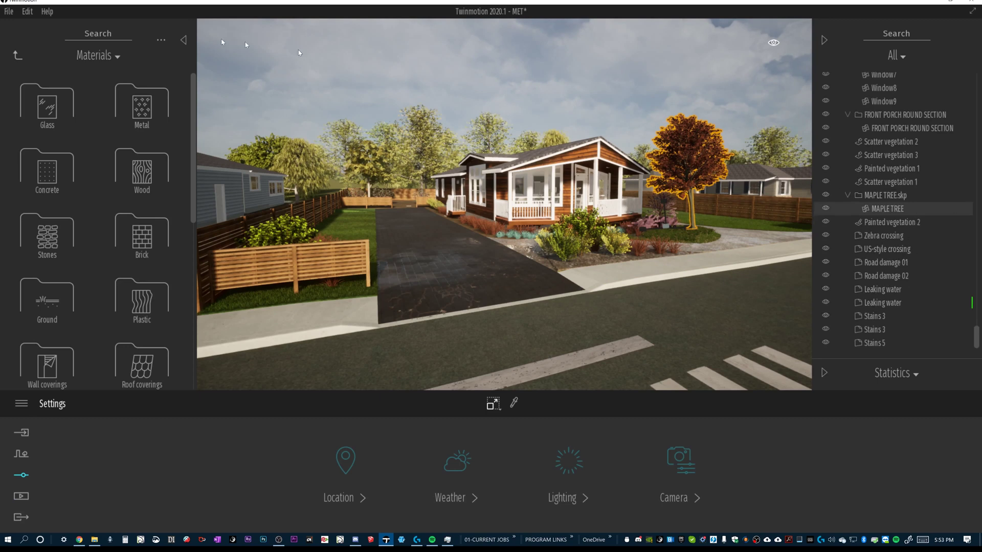
Save the scene, then Alt-drag an independent copy of the maple into the street-view foreground
click(6, 13)
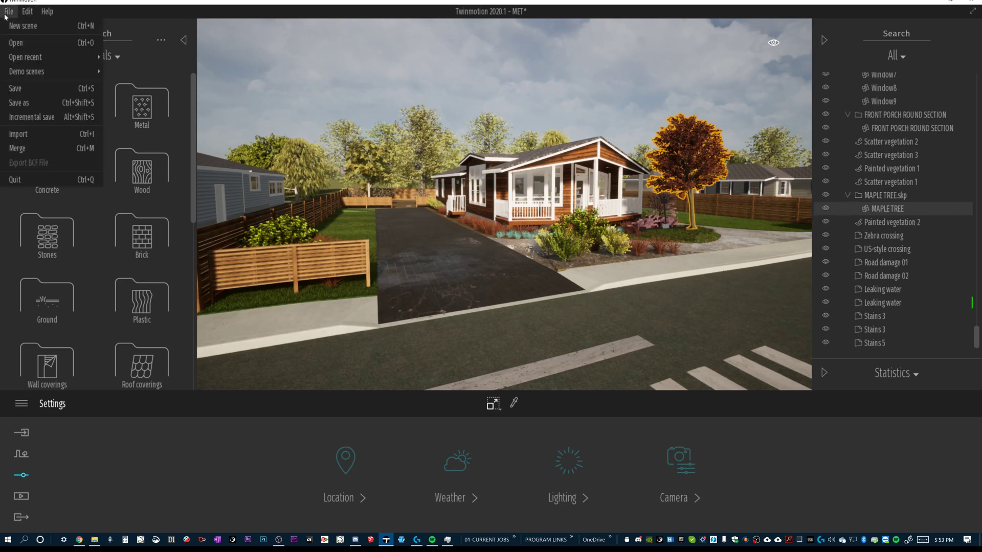
click(15, 88)
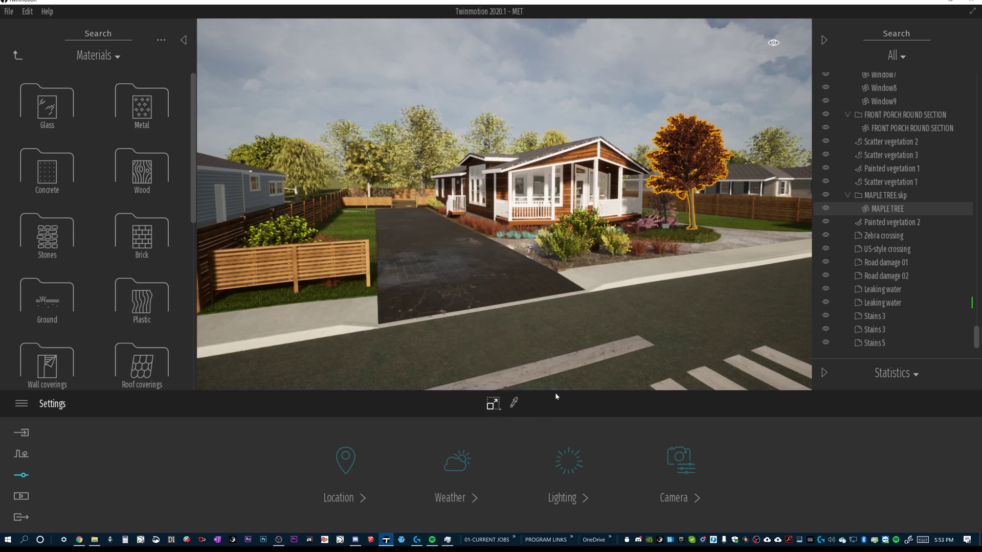
key(m)
alt+drag(668, 231, 725, 342)
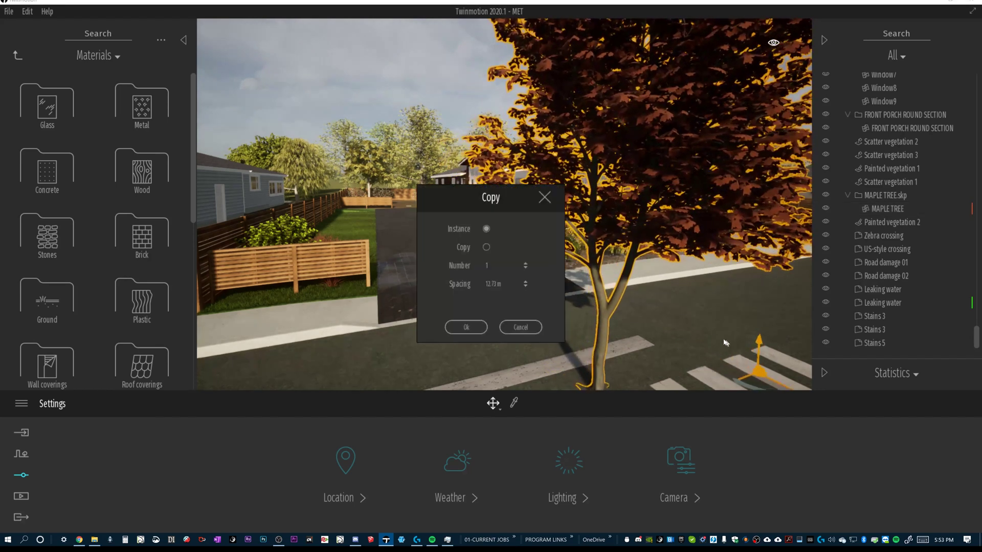
click(485, 247)
click(466, 326)
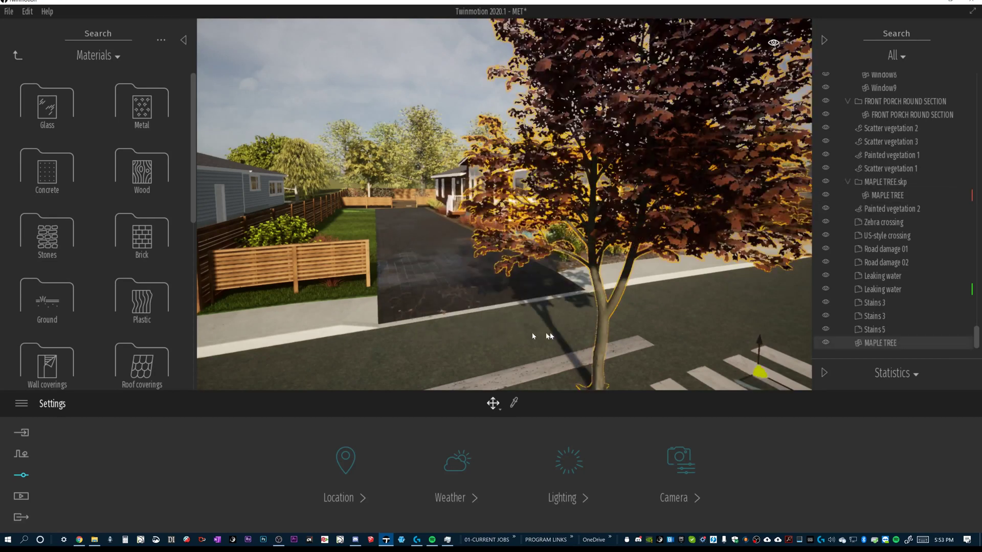
drag(609, 334, 525, 148)
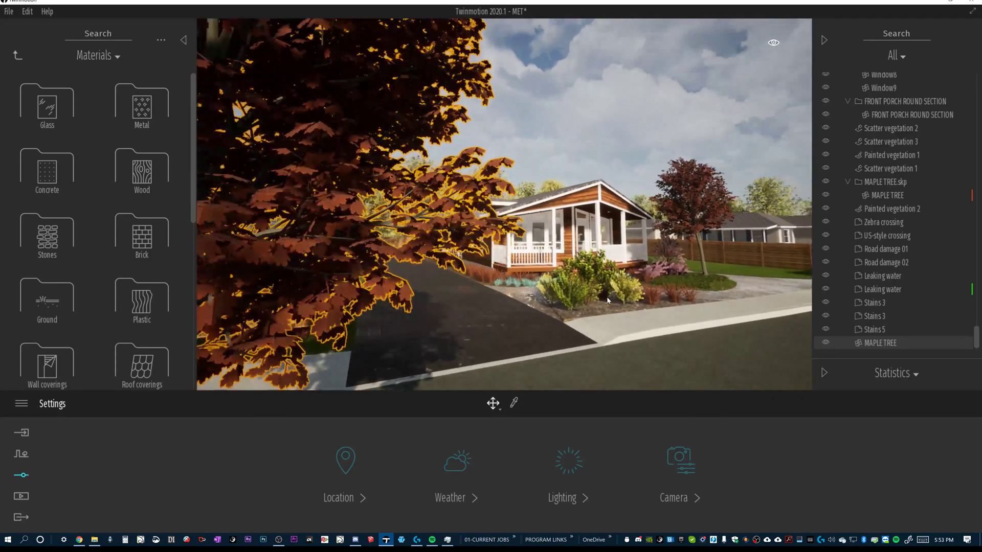
drag(605, 312, 597, 283)
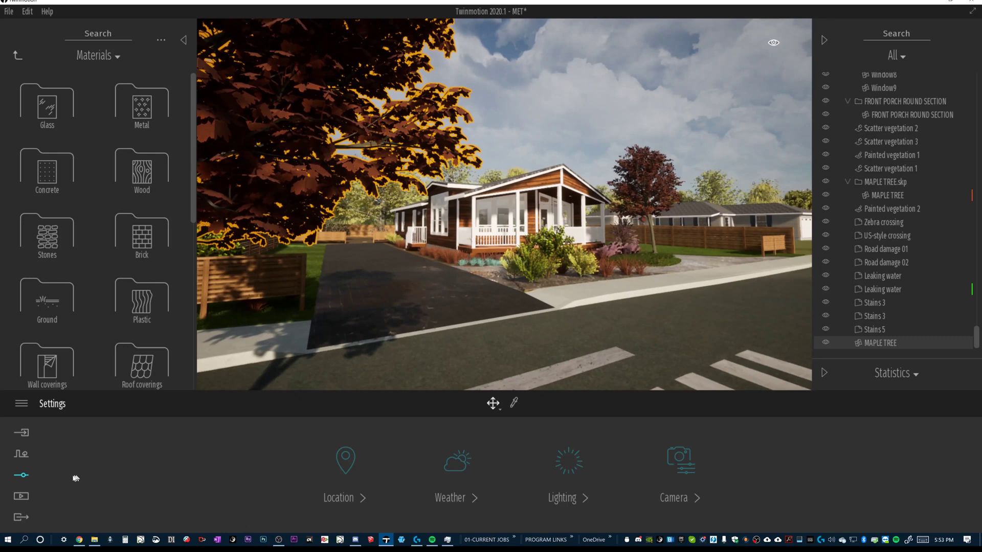
click(21, 496)
Reopen Image1's depth-of-field settings and orbit to face the house more frontally
click(343, 462)
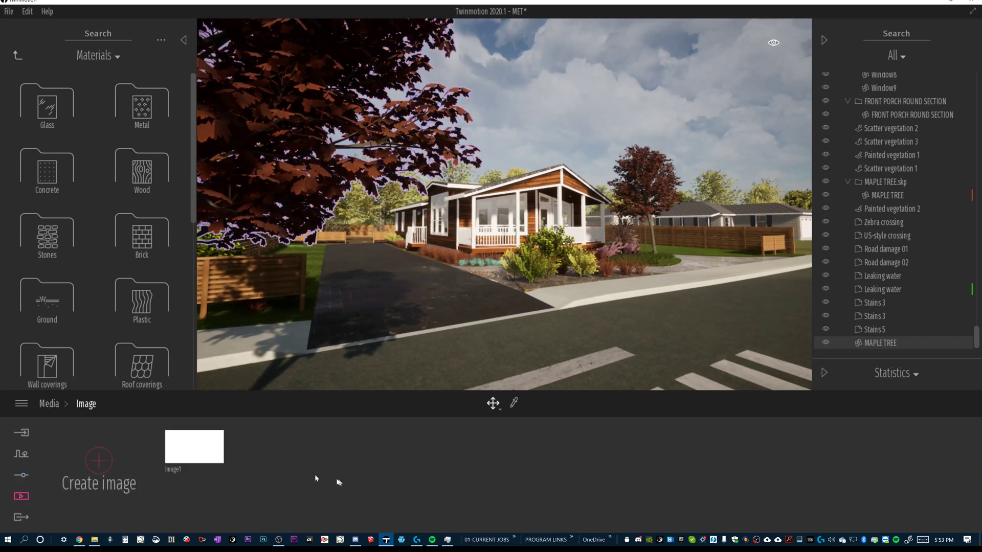
double_click(194, 446)
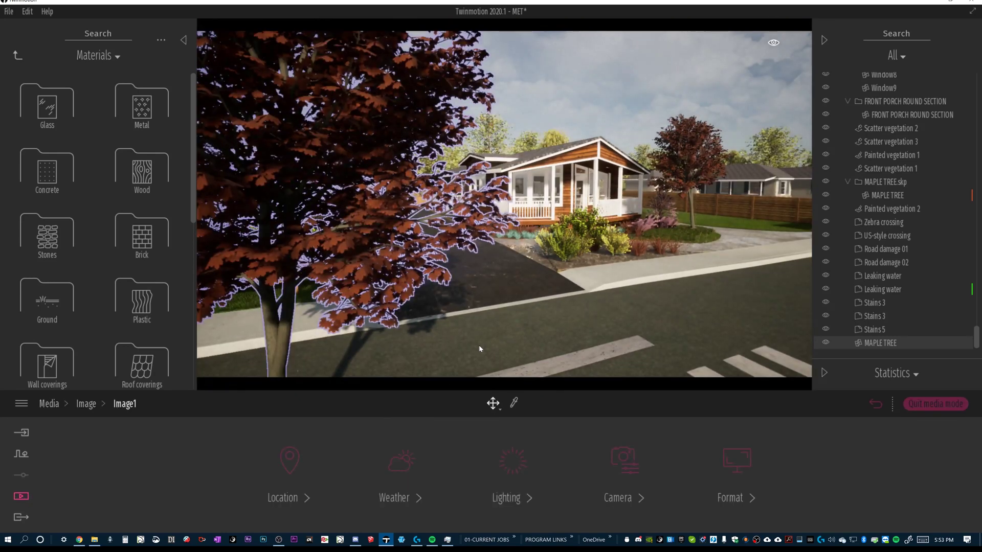
click(619, 454)
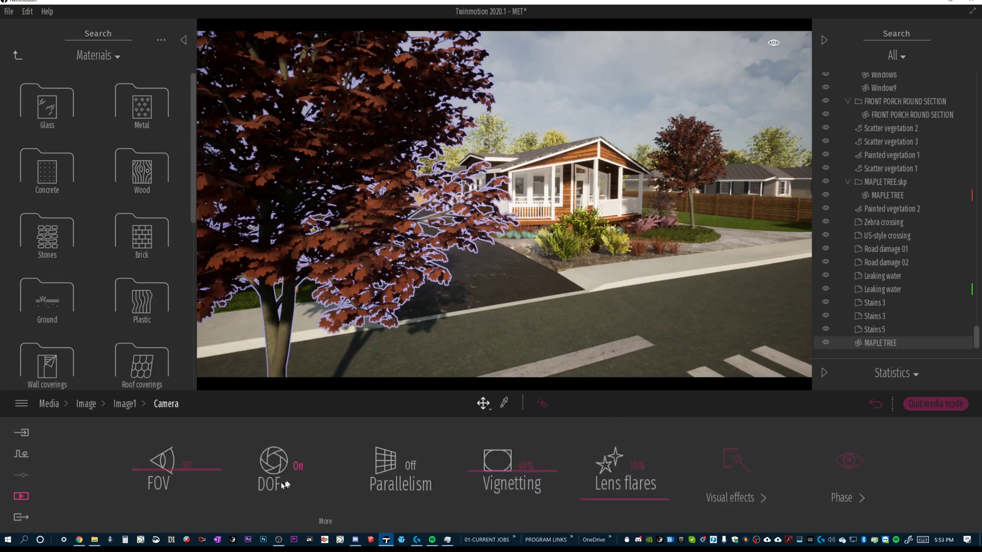
click(272, 468)
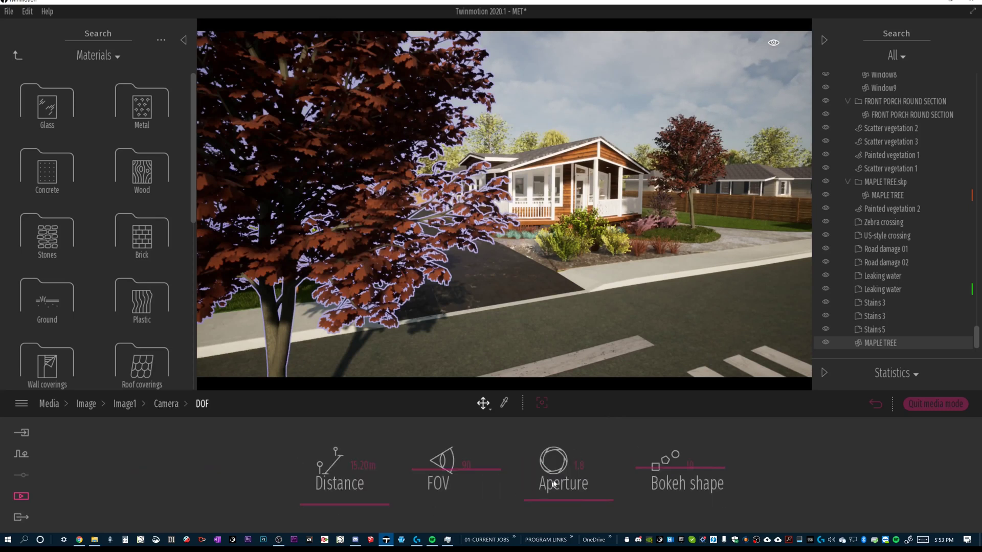
click(578, 304)
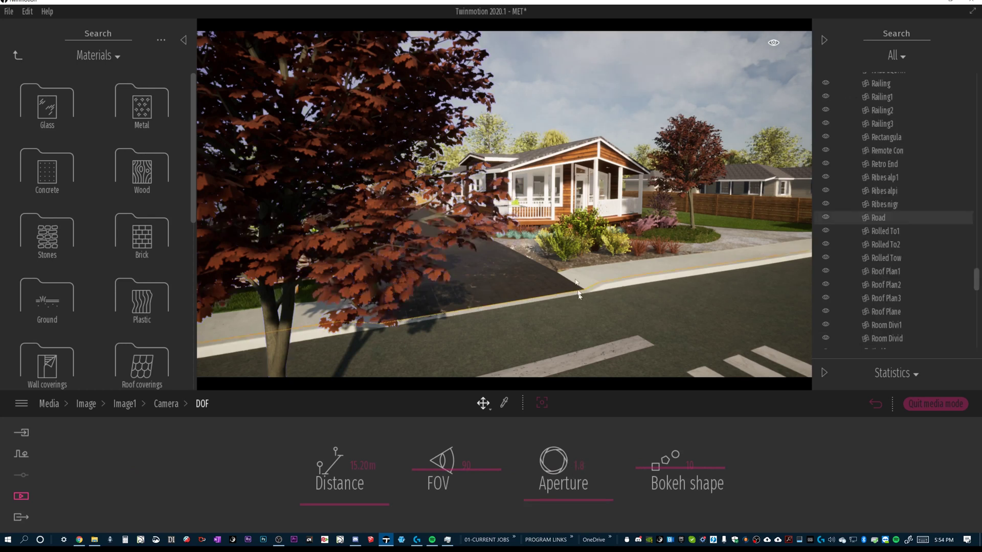
scroll(574, 270, up, 3)
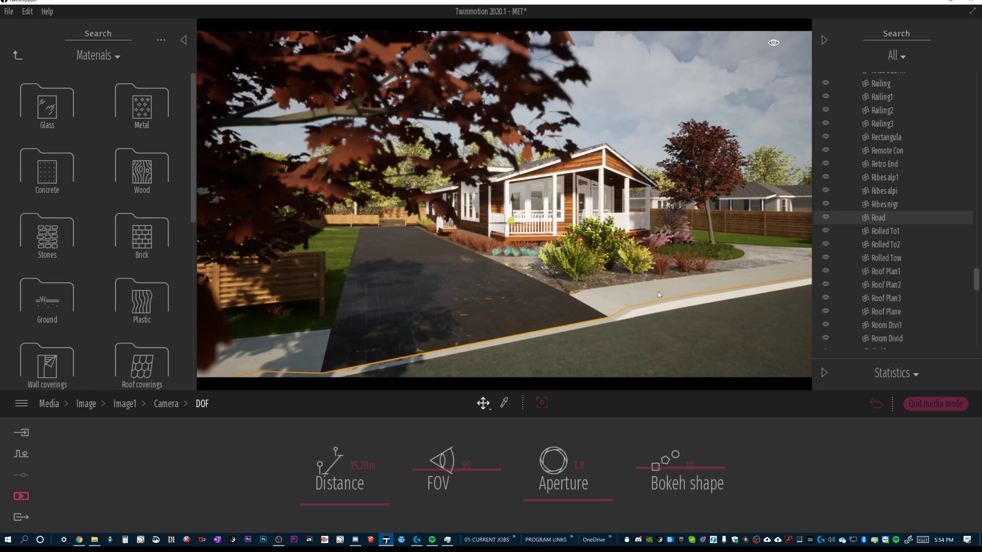
drag(658, 291, 634, 291)
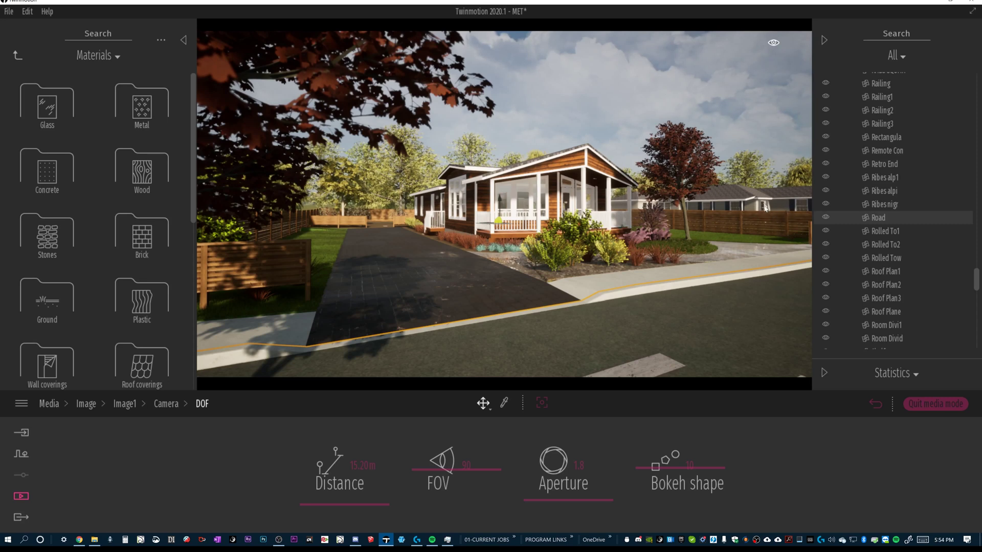
click(790, 200)
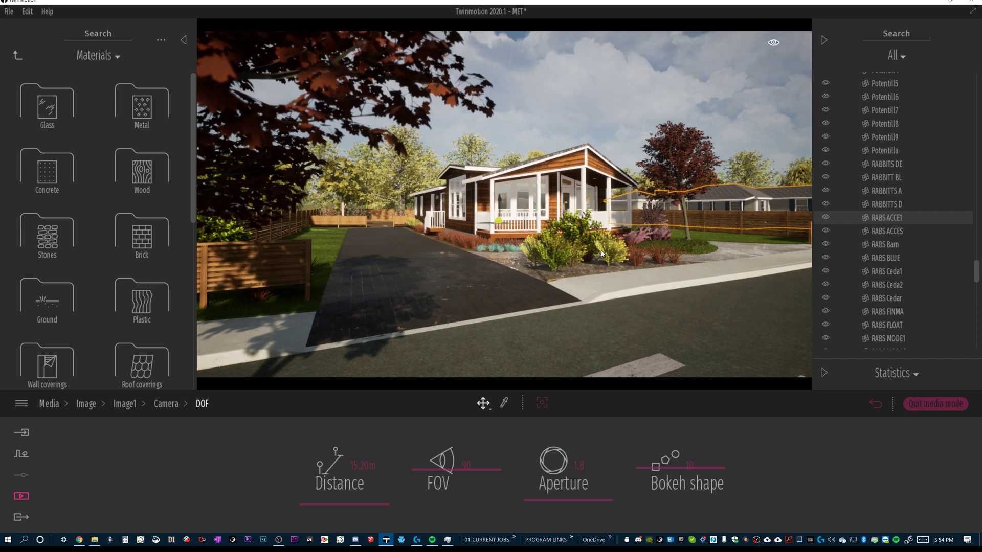
Narrow Image1's camera field of view to 48
click(170, 405)
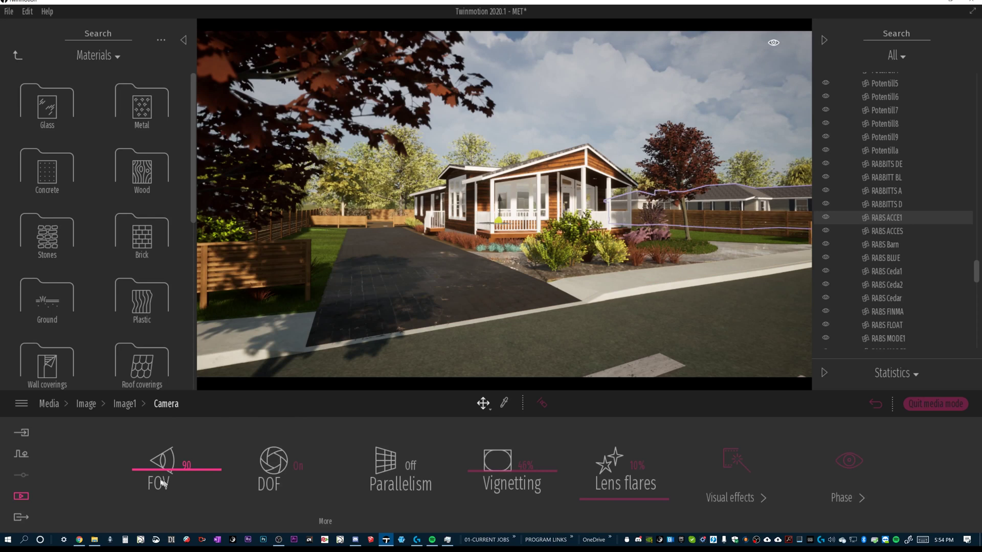
scroll(138, 473, up, 1)
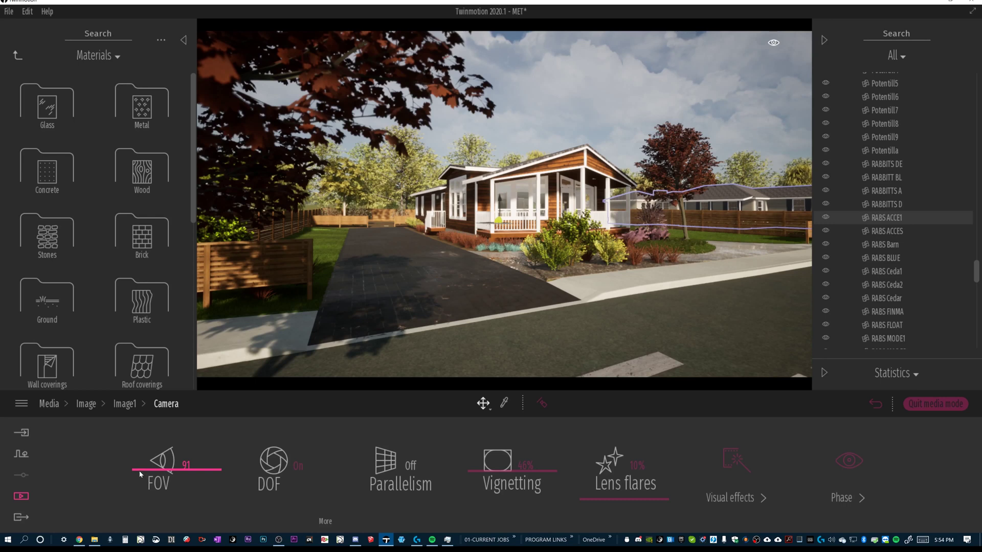
scroll(139, 468, down, 20)
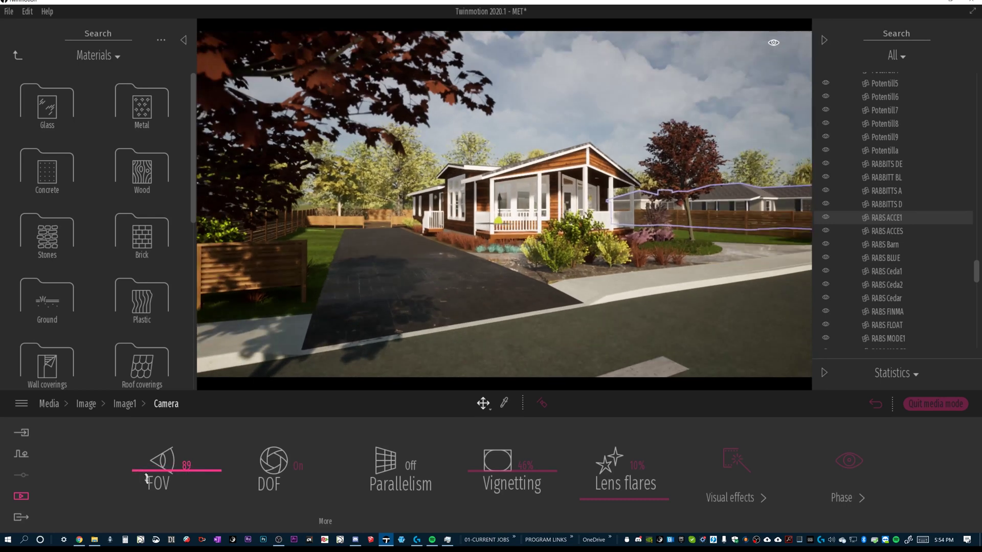
scroll(148, 483, down, 7)
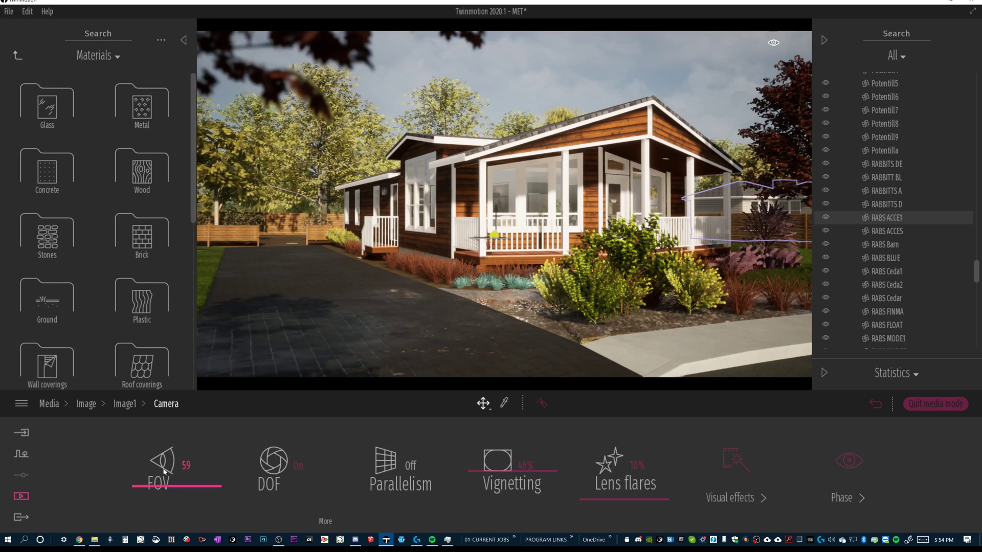
drag(143, 487, 151, 492)
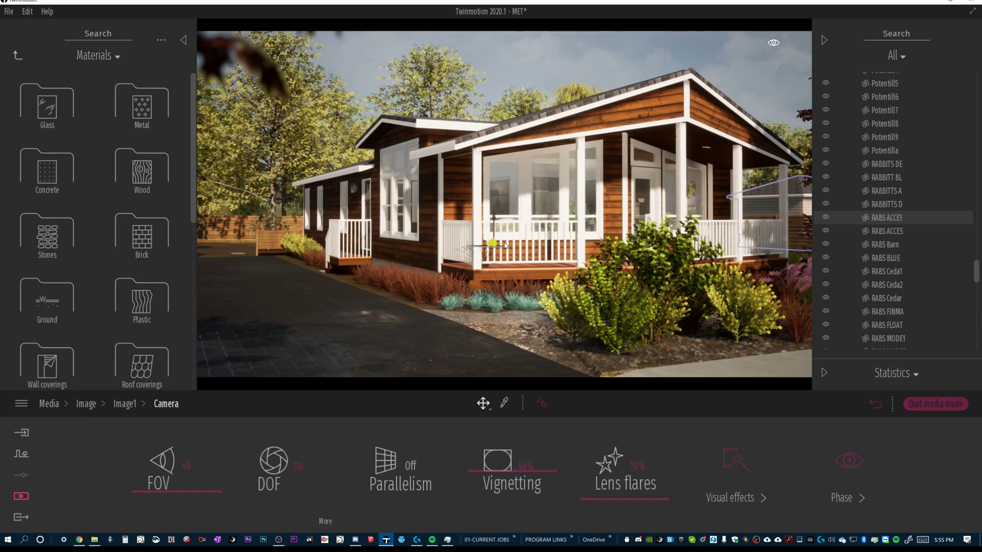
Pull the view back across the street to frame the house behind the maple
scroll(505, 246, down, 5)
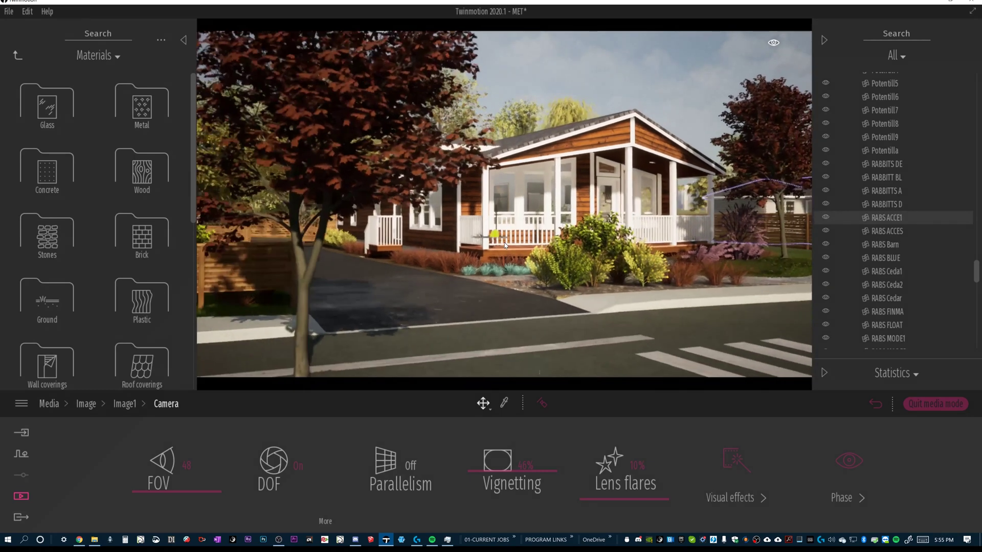
drag(548, 259, 670, 259)
scroll(504, 204, up, 5)
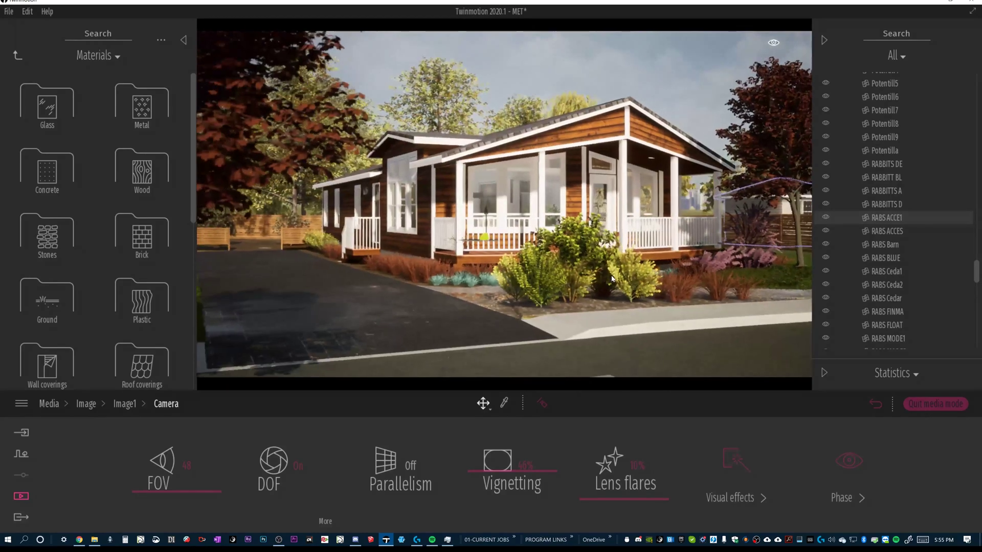
drag(562, 255, 633, 280)
scroll(505, 204, down, 5)
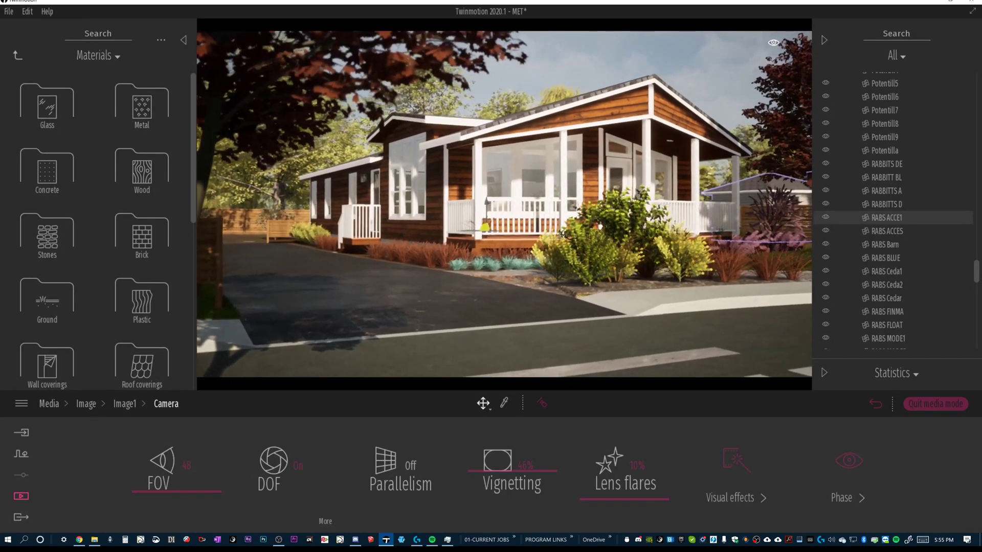
drag(588, 265, 633, 277)
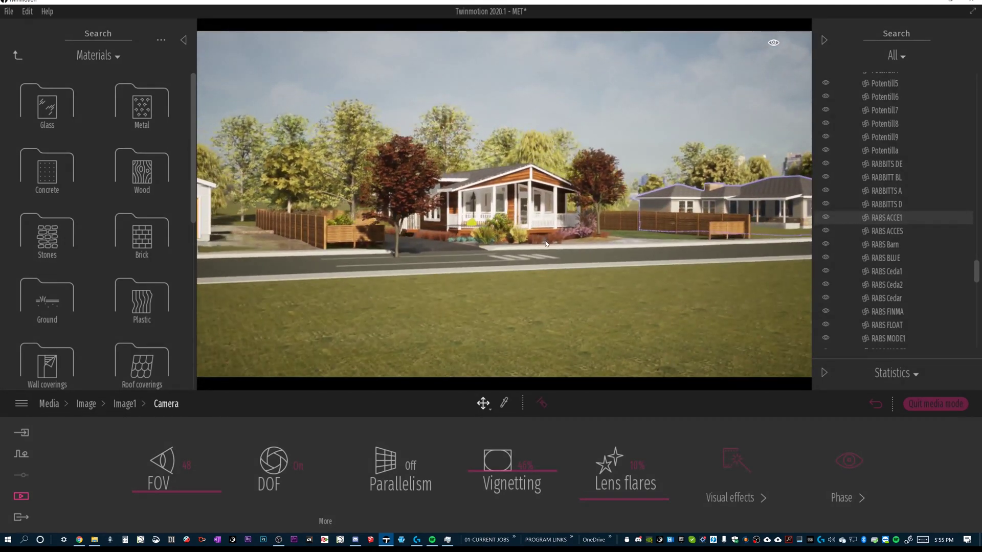
Pick the depth-of-field focus on the house, giving a focus distance of 41.28 m
click(273, 462)
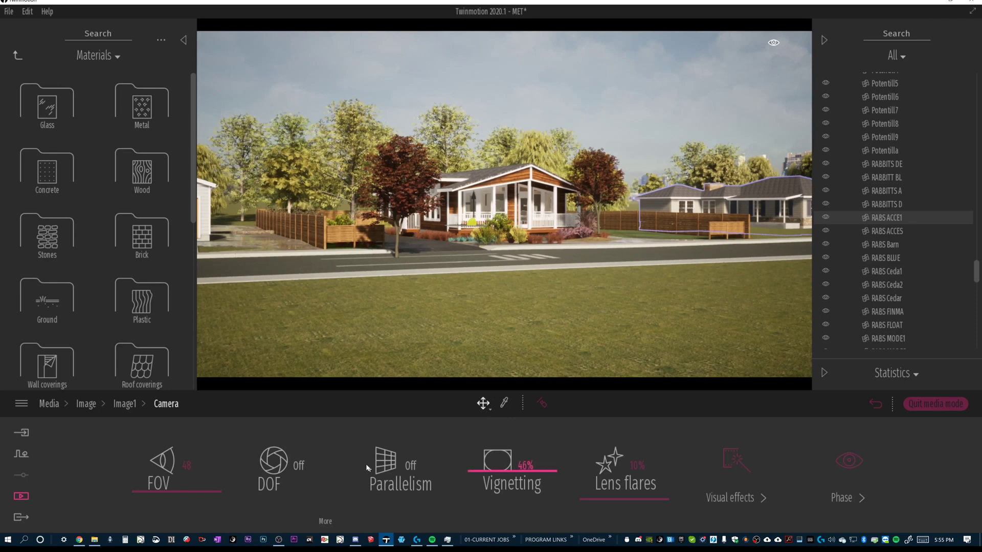
click(274, 466)
click(326, 522)
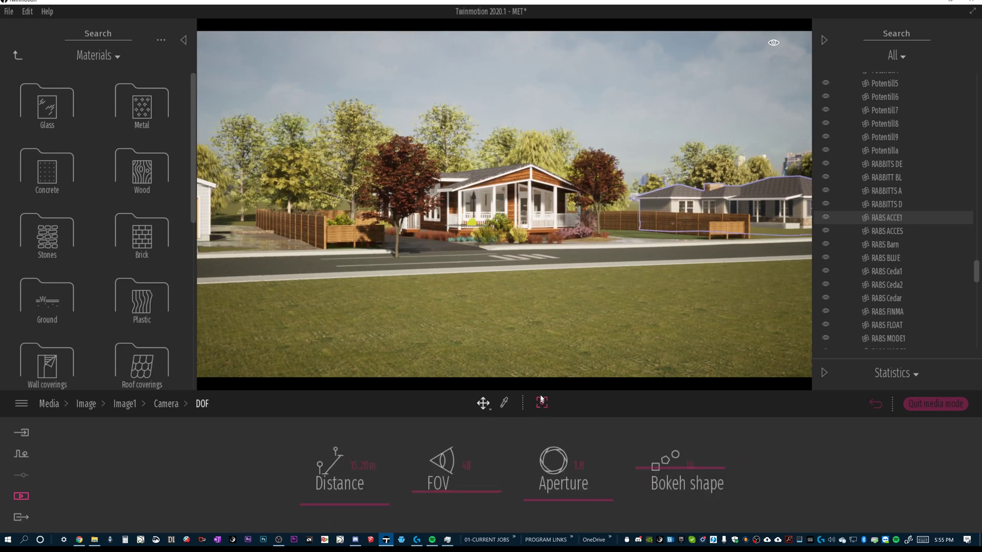
click(541, 403)
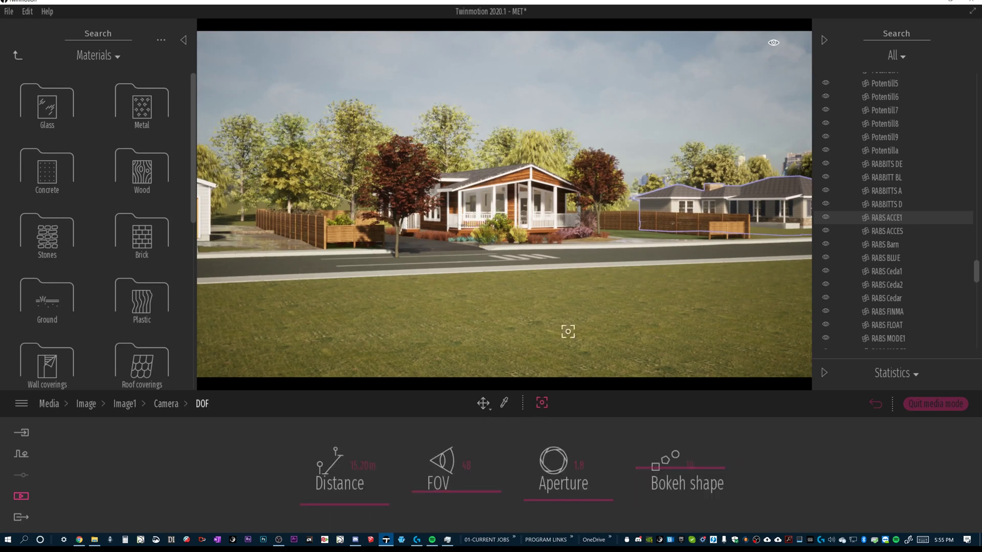
click(540, 177)
click(396, 225)
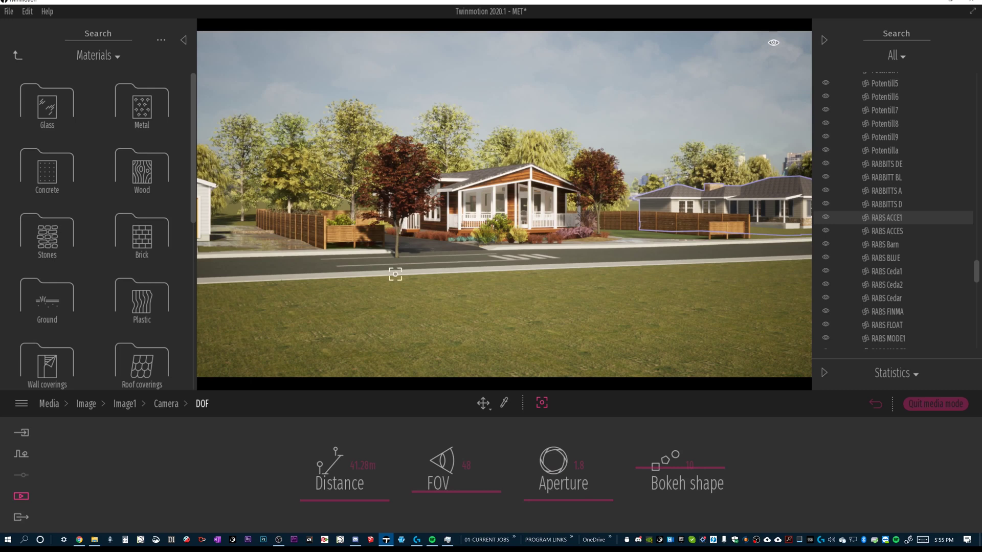
Drag the maple tree into the left foreground of the shot
click(406, 228)
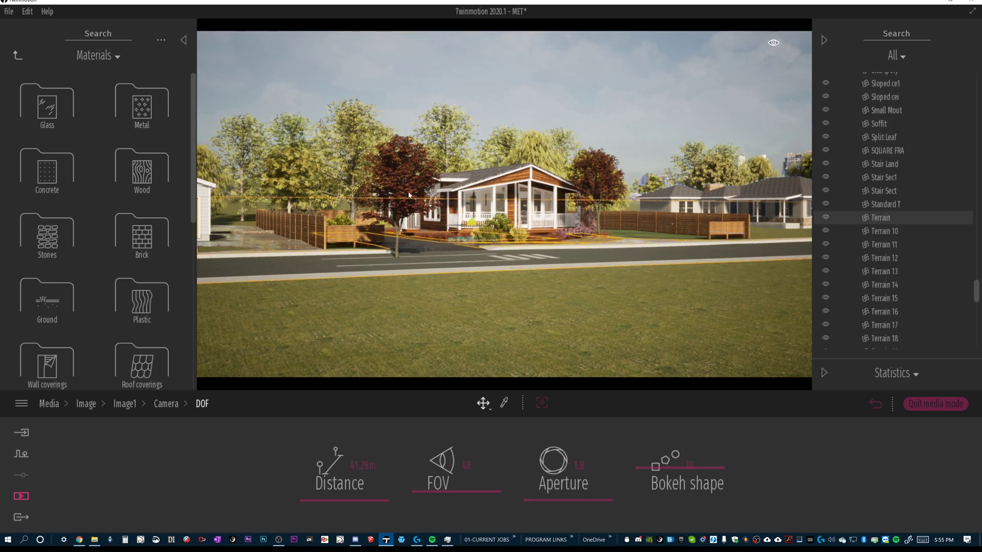
drag(406, 229, 329, 396)
click(557, 313)
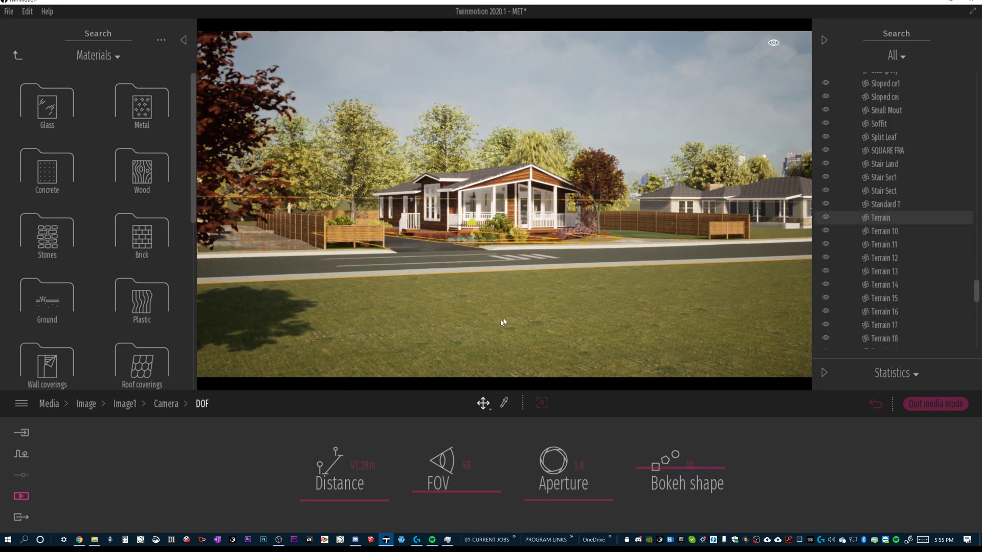
click(698, 123)
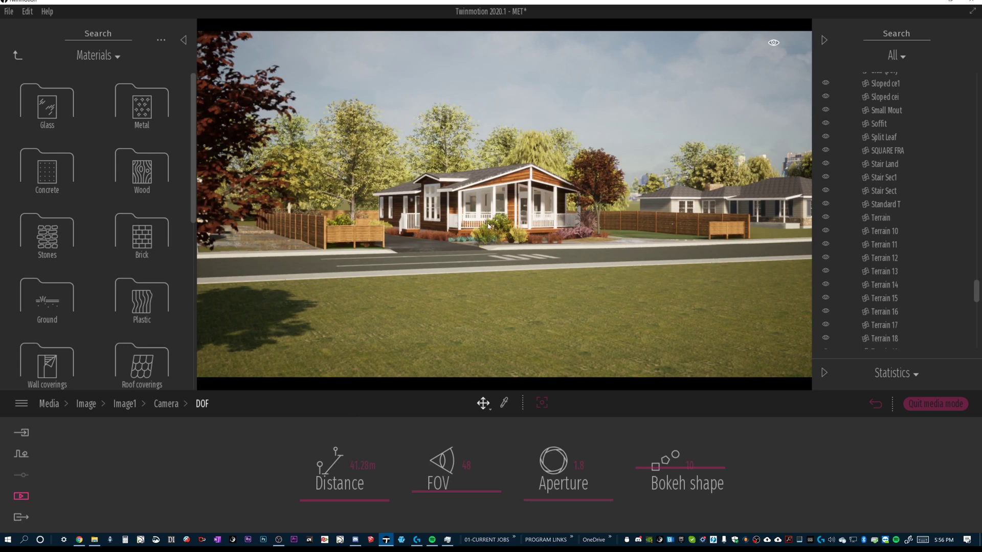
click(164, 404)
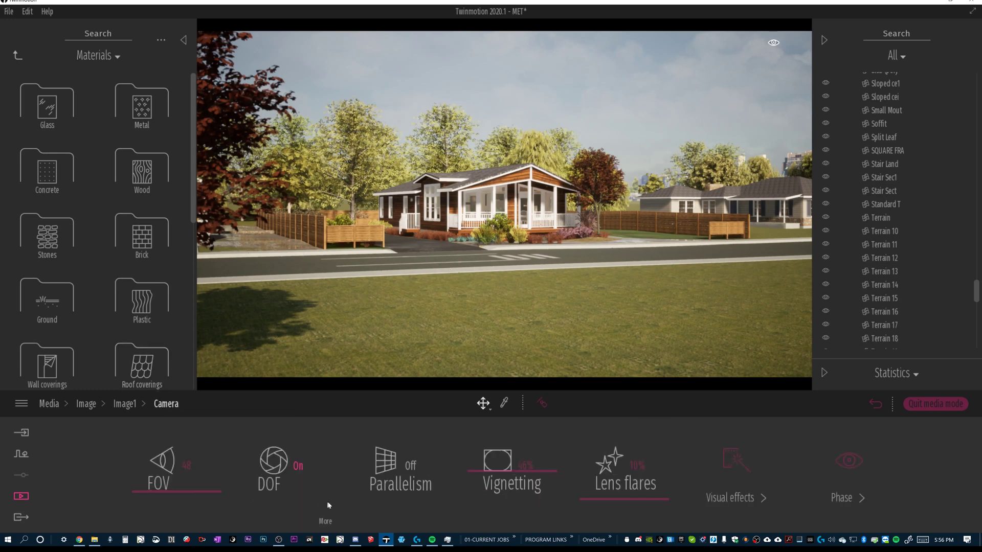
Raise Lens flares to 15% and frame the house and red maple from across the street
mouse_move(596, 501)
mouse_down()
mouse_move(604, 468)
mouse_move(609, 495)
mouse_up()
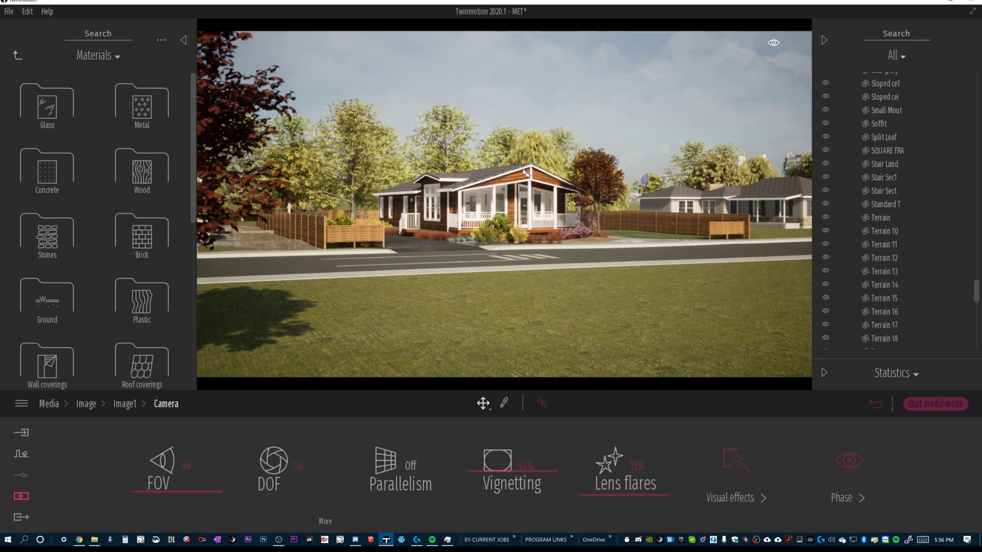
scroll(511, 163, down, 3)
scroll(512, 163, up, 5)
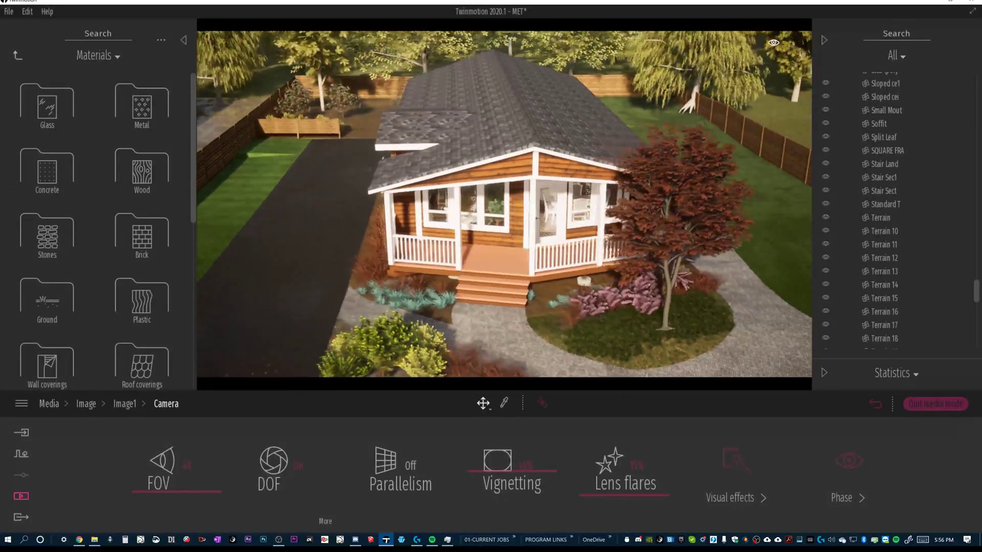
scroll(546, 188, up, 2)
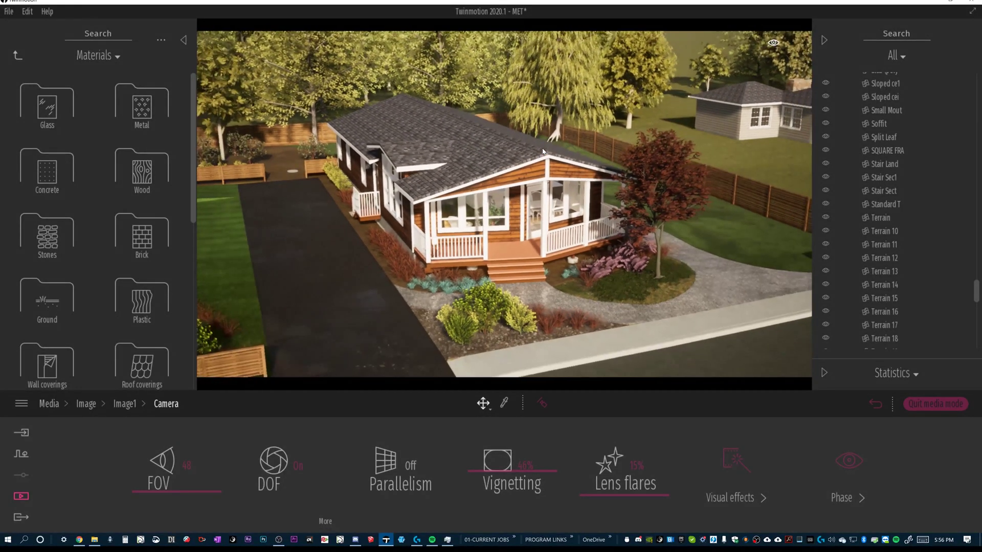
scroll(526, 144, up, 2)
scroll(518, 136, up, 4)
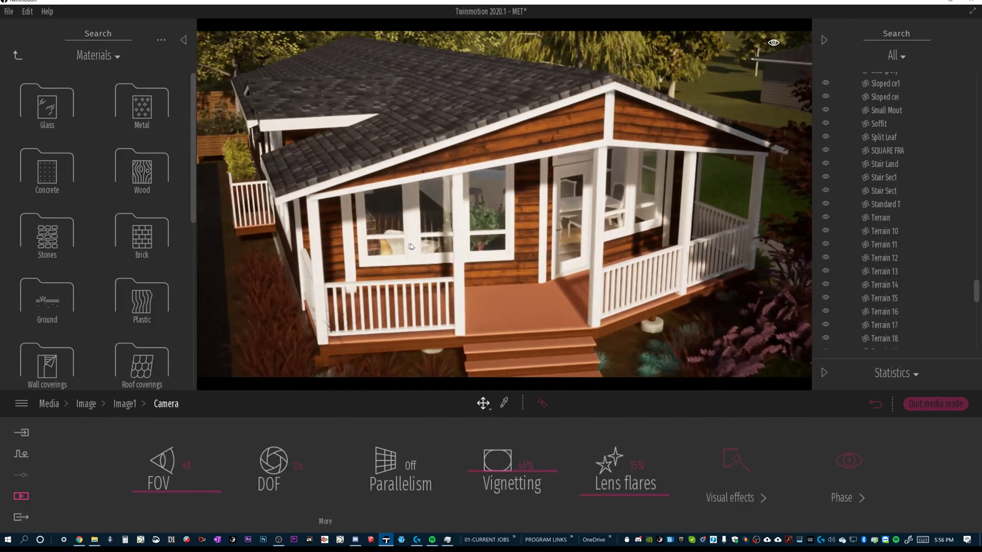
scroll(417, 250, down, 6)
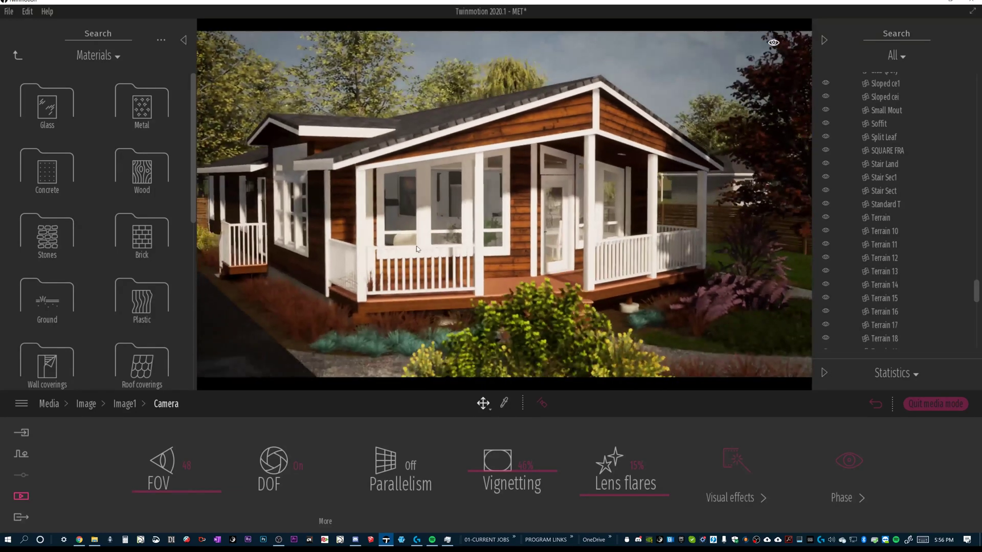
scroll(417, 250, up, 3)
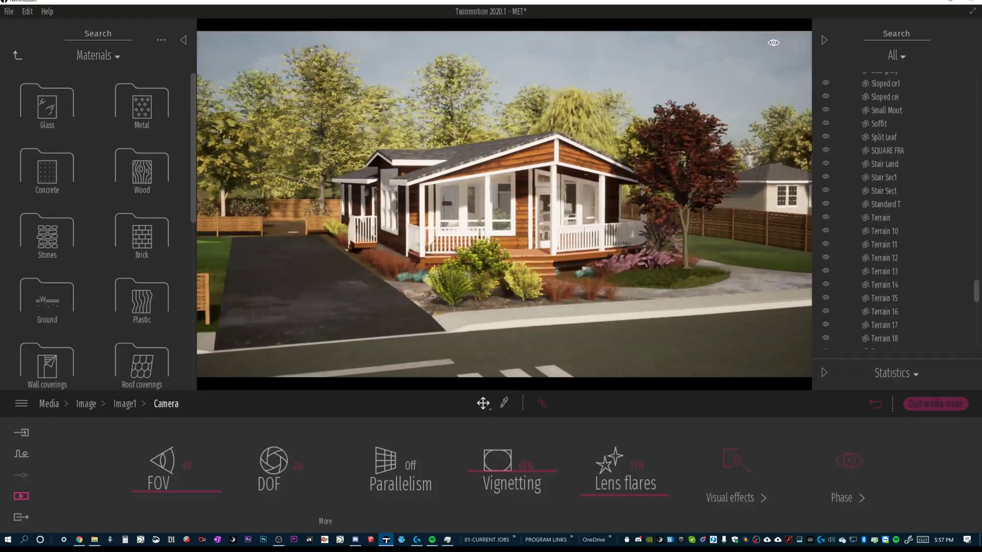